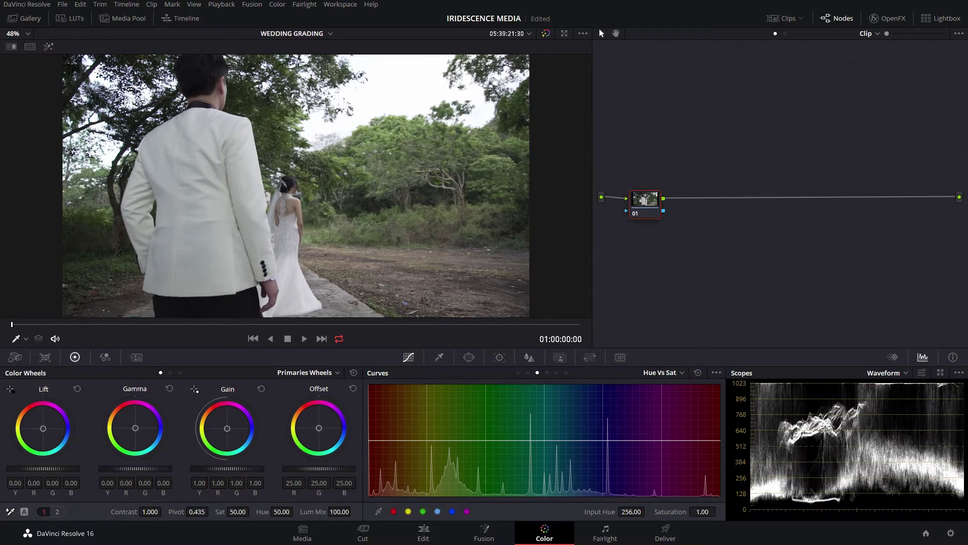
Play the clip, rewind it, and park the playhead at 01:00:03:00
key("space")
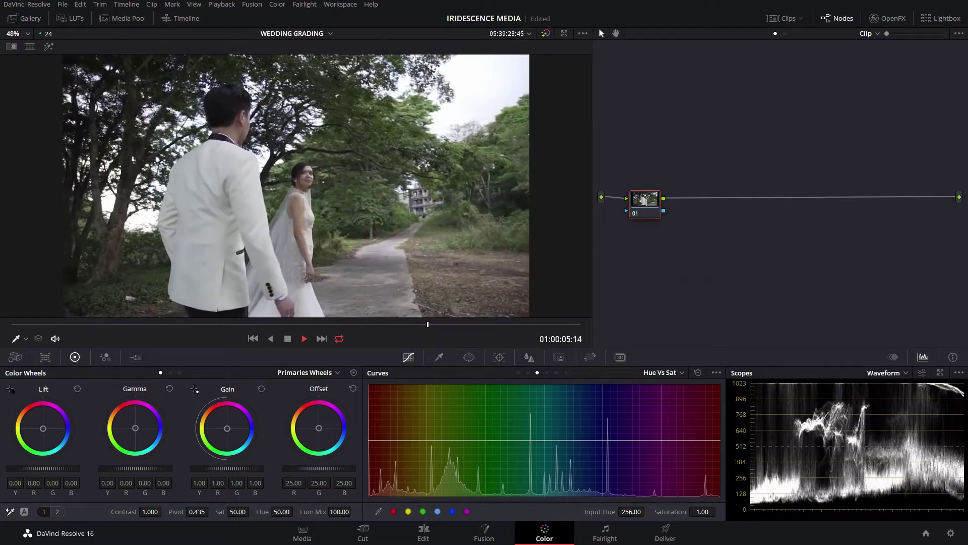
key("space")
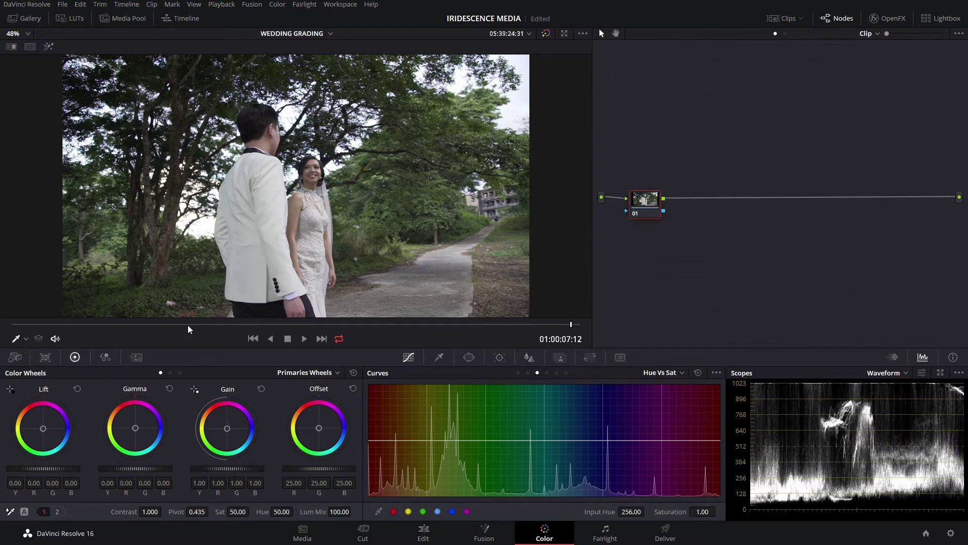
left_click_drag(188, 325, 11, 324)
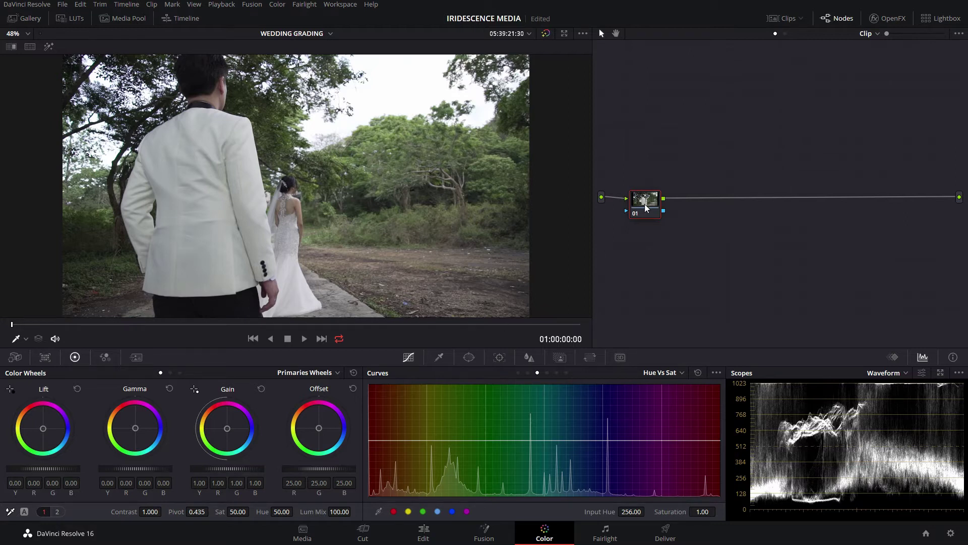
left_click_drag(23, 323, 234, 323)
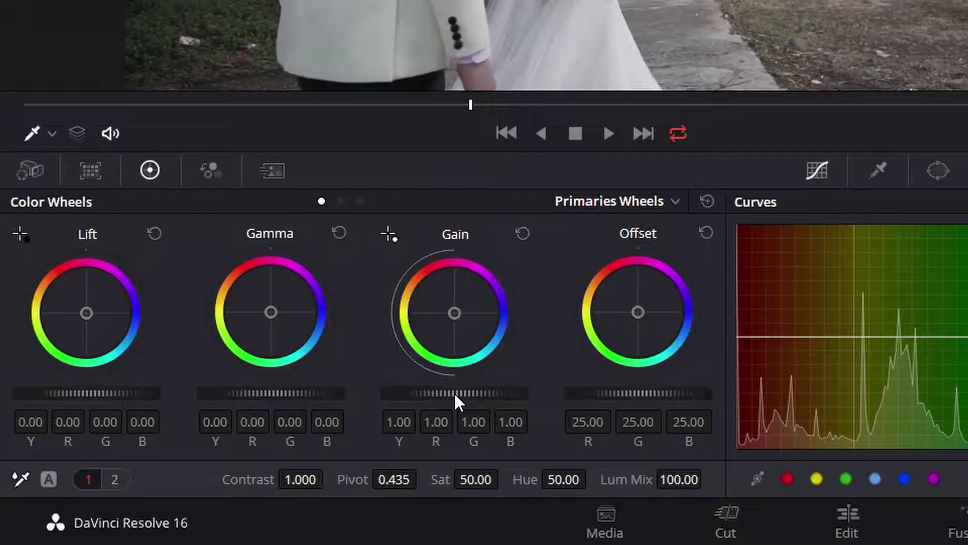
Set Gain to 0.89, Gamma to 0.05 and Lift to -0.02, then play back to check the grade
left_click_drag(227, 468, 228, 466)
left_click_drag(456, 386, 456, 387)
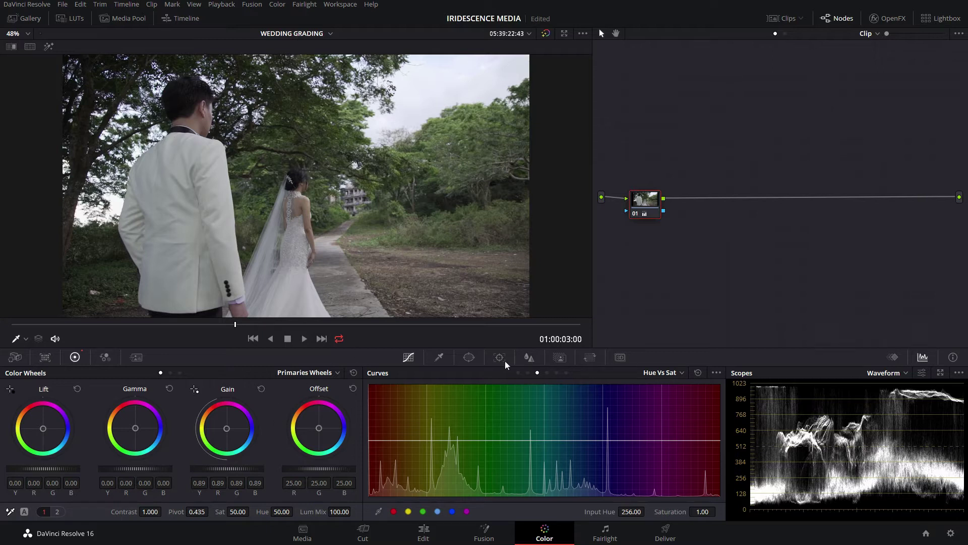
left_click_drag(132, 469, 140, 468)
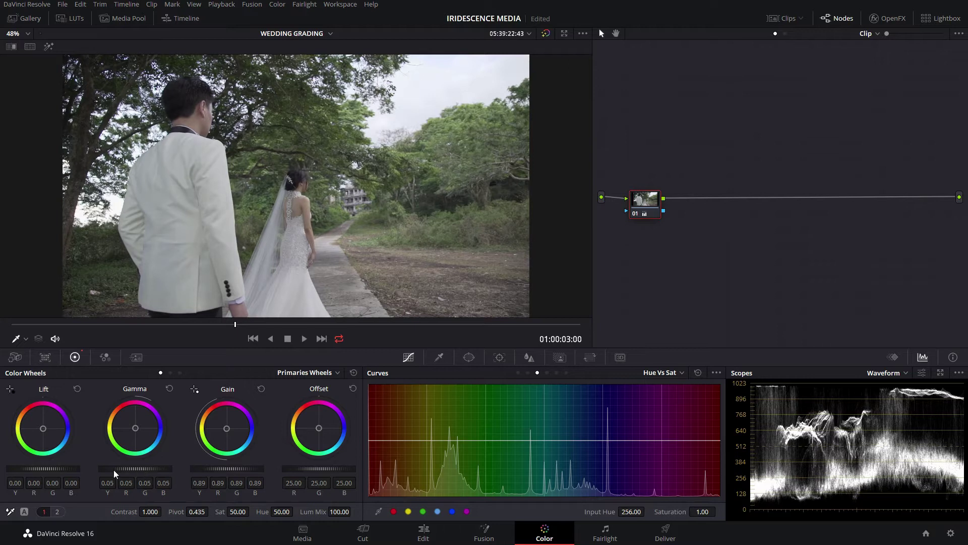
left_click_drag(50, 470, 50, 470)
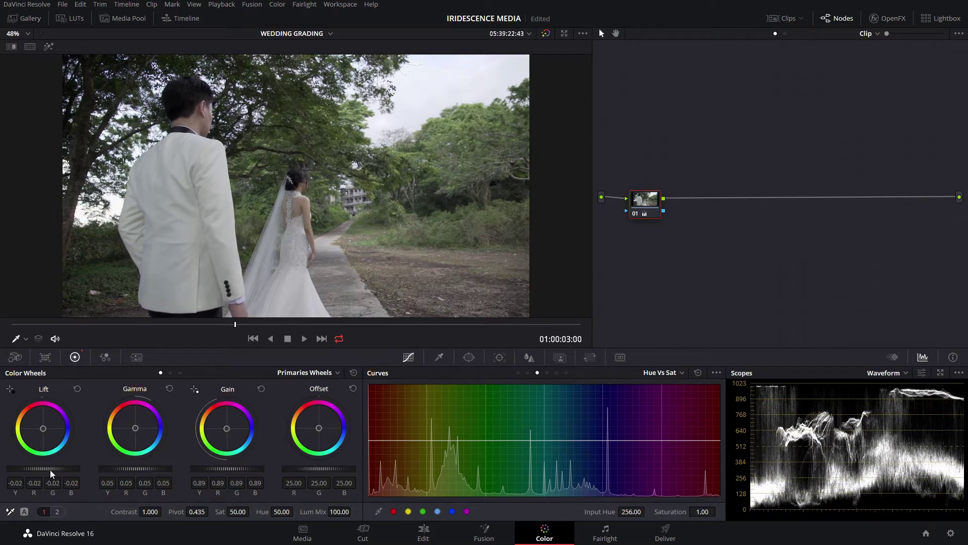
key("space")
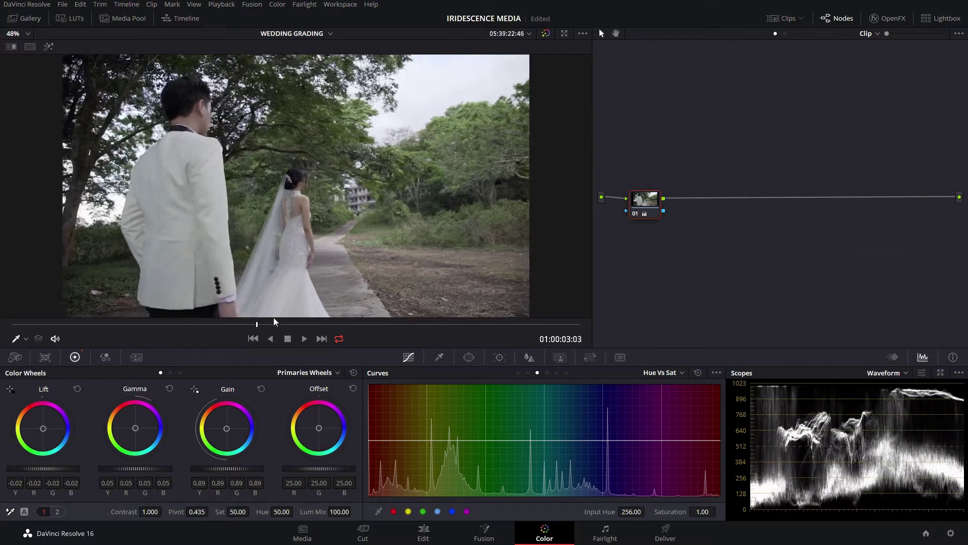
key("space")
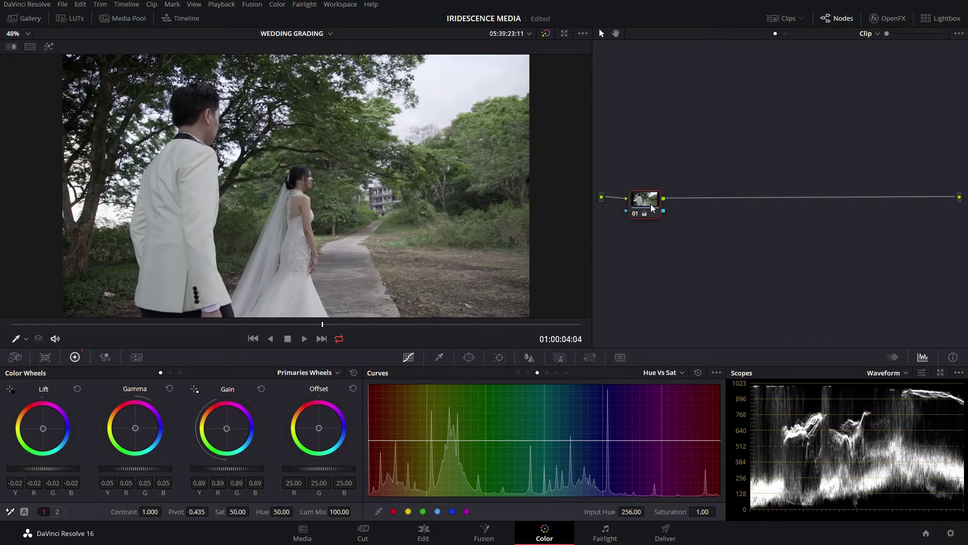
Label the first node EXPOSURE
left_click_drag(651, 204, 648, 202)
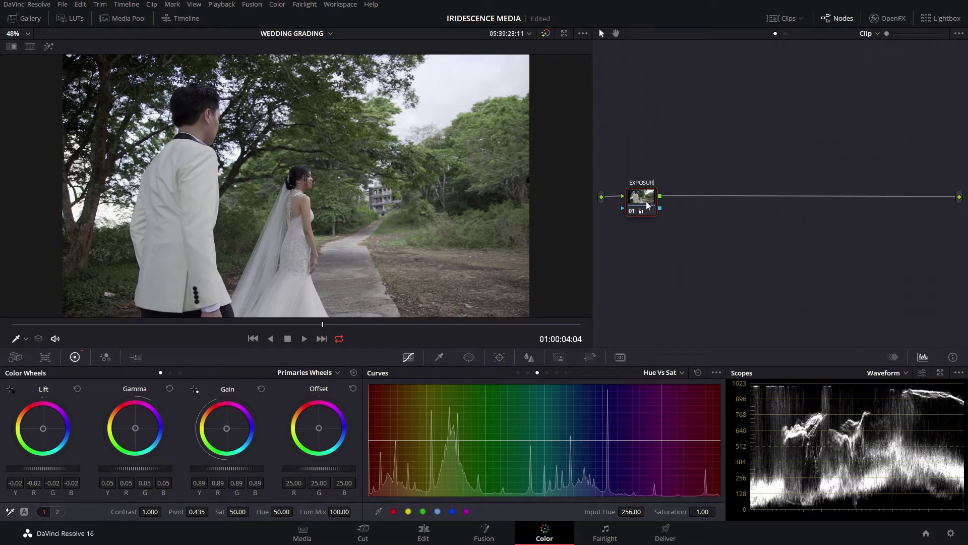
type("SURE")
key("Return")
Add a serial node labelled SATURATION, raise Sat to 81.40, and scrub to preview it
key("alt+s")
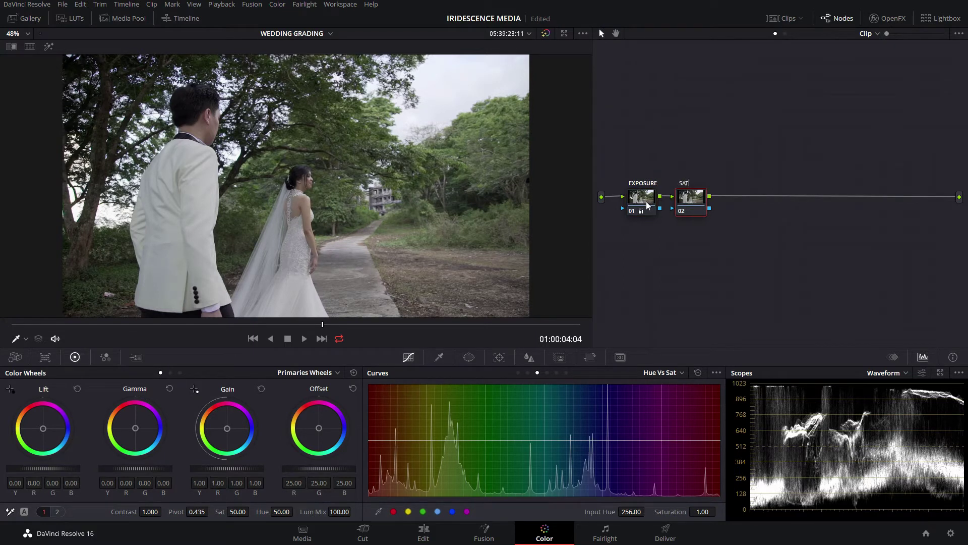
type("SATURATION")
key("Return")
left_click_drag(238, 511, 252, 511)
left_click_drag(80, 326, 323, 325)
left_click_drag(111, 325, 256, 324)
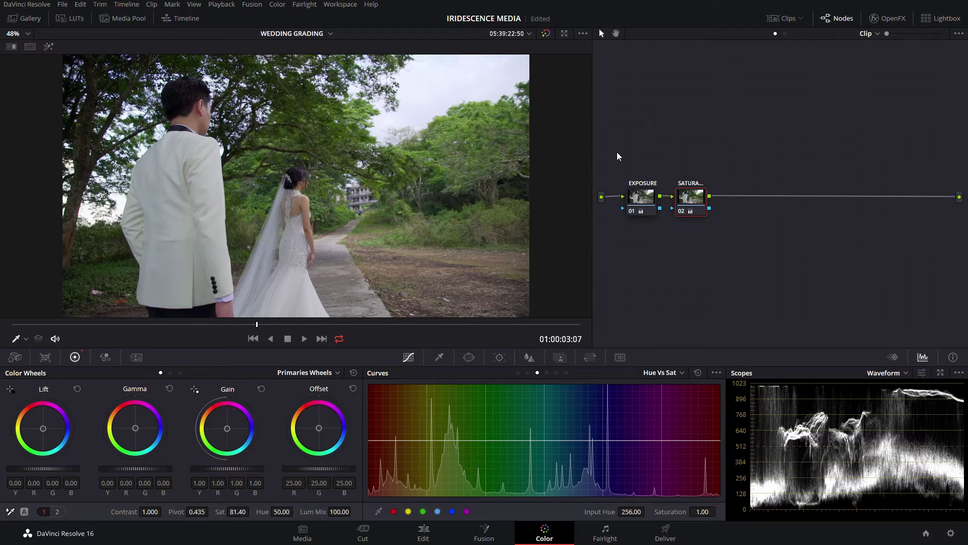
Add a third node and key the bright sky with Luminance Low at 71.8, viewing the matte
key("alt+s")
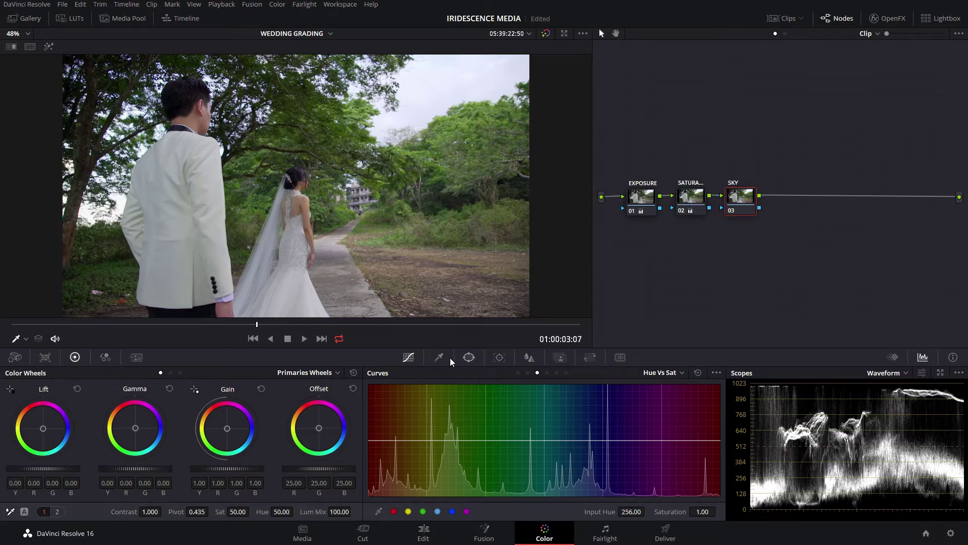
left_click(435, 359)
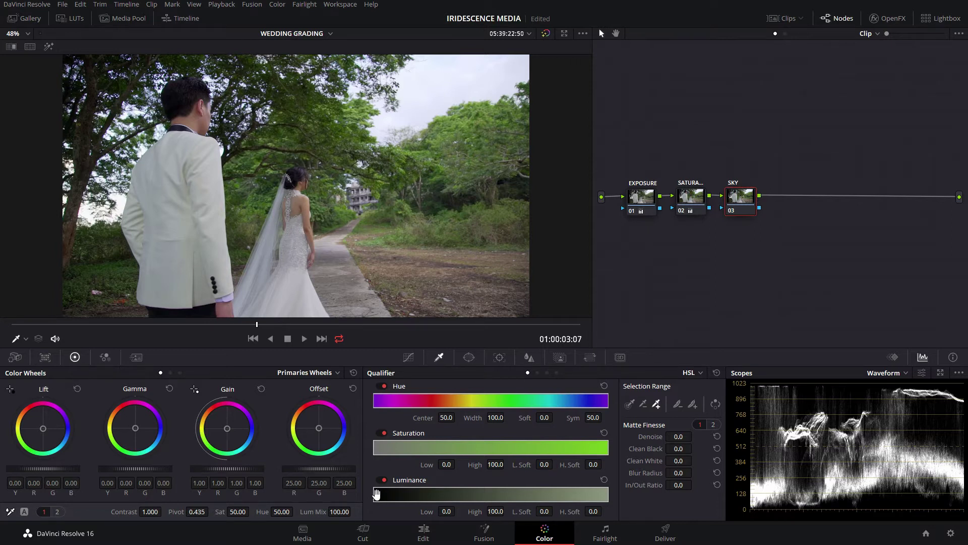
left_click_drag(374, 495, 539, 479)
key("shift+h")
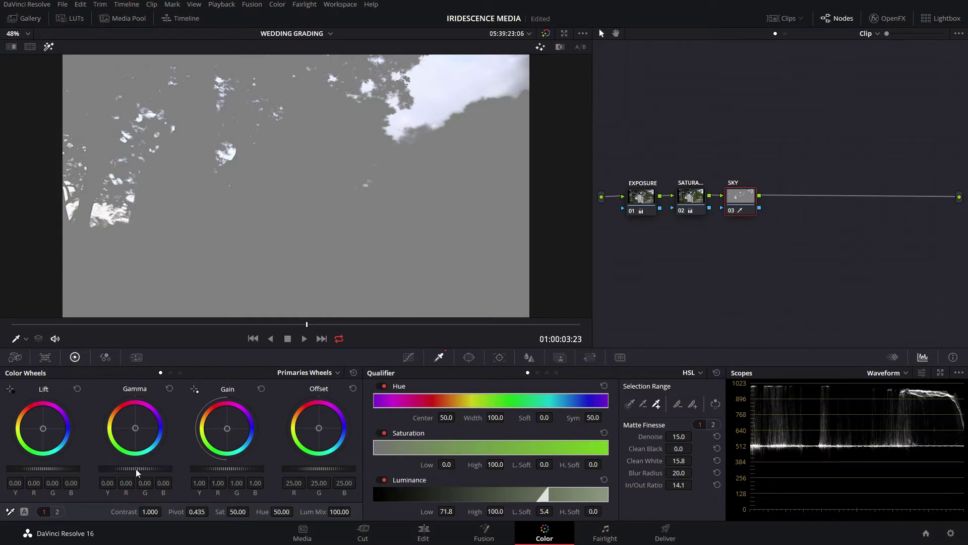
Darken the sky with Gamma -0.23 and Contrast 1.256, then return to the full-colour view
left_click_drag(136, 471, 132, 471)
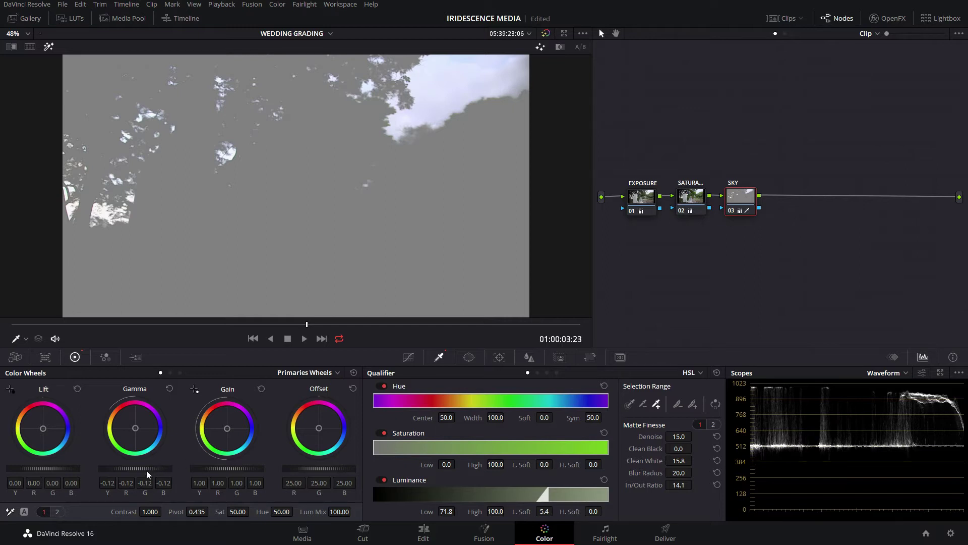
left_click_drag(147, 471, 141, 470)
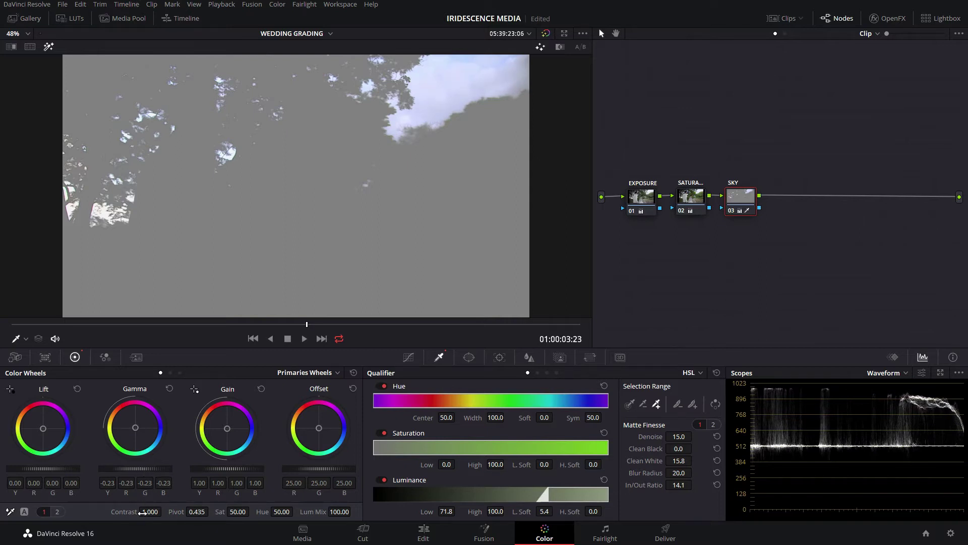
left_click_drag(144, 513, 210, 512)
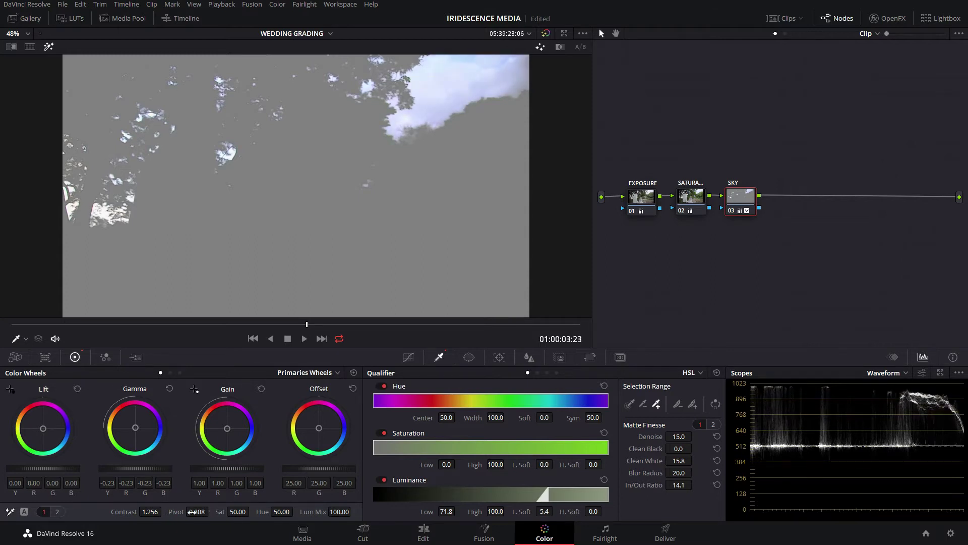
key("shift+h")
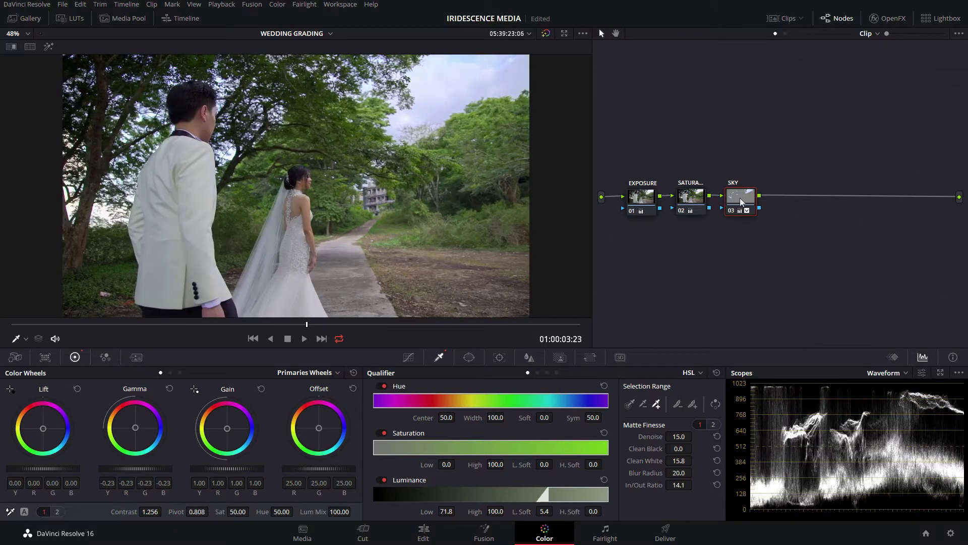
Toggle the SKY node off and on to compare, go to 01:00:01:18, and add a fourth node
key("ctrl+d")
key("ctrl+d")
key("ctrl+d")
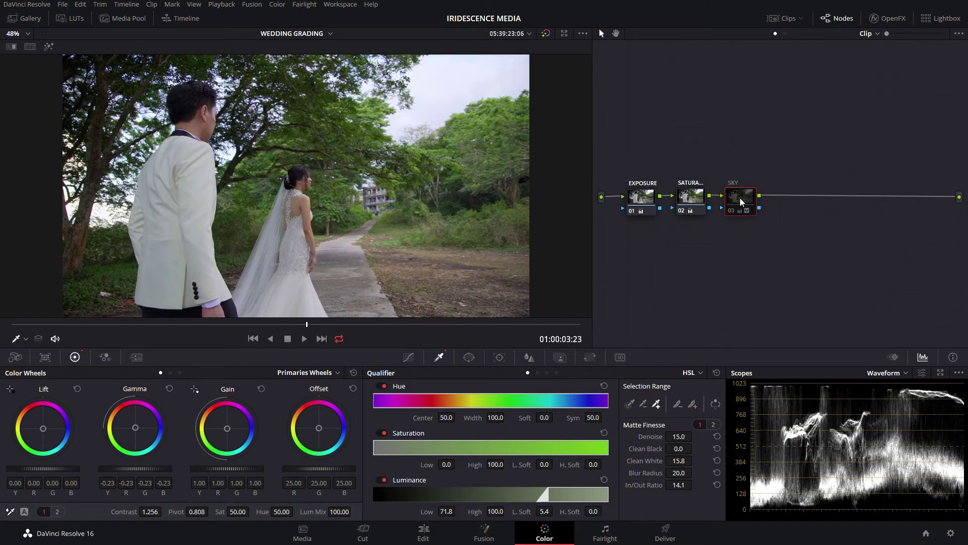
key("ctrl+d")
key("ctrl+d")
key("ctrl+d")
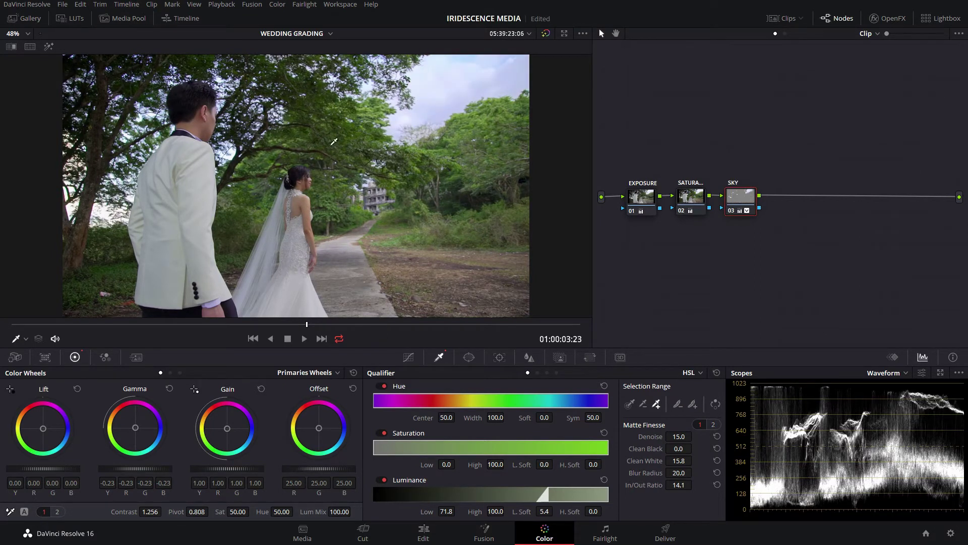
left_click_drag(113, 324, 141, 324)
key("alt+s")
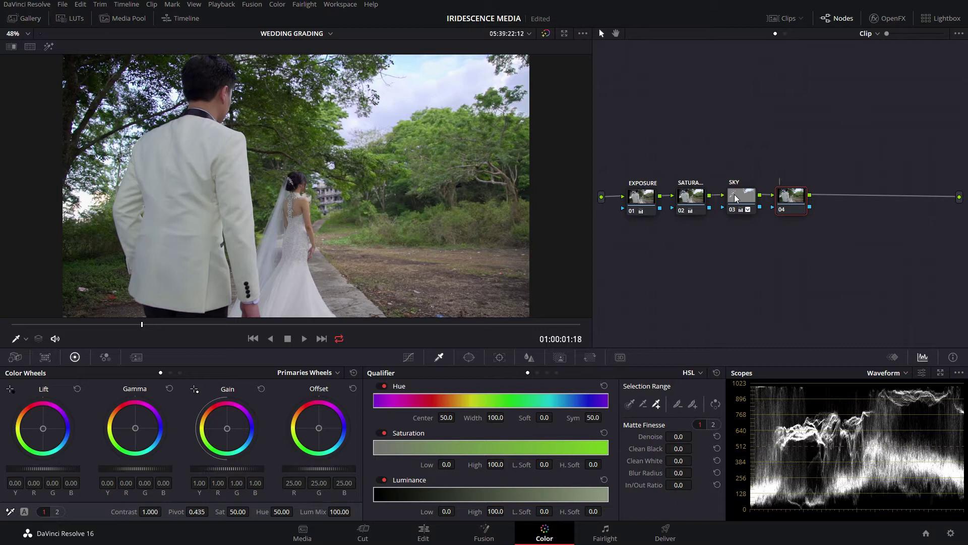
Label node 04 BARREN and choose the Curve window shape
type("BARREN")
key("Return")
left_click(408, 358)
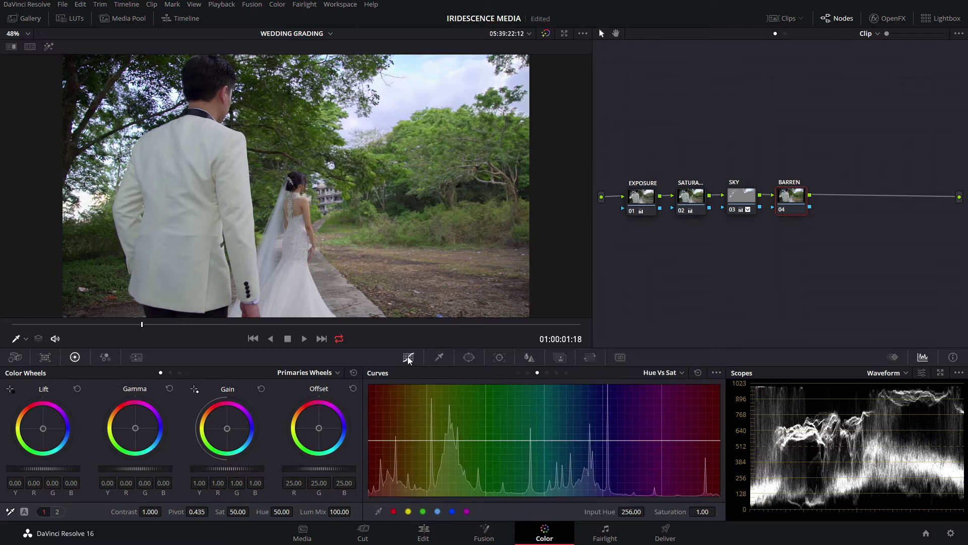
left_click(466, 360)
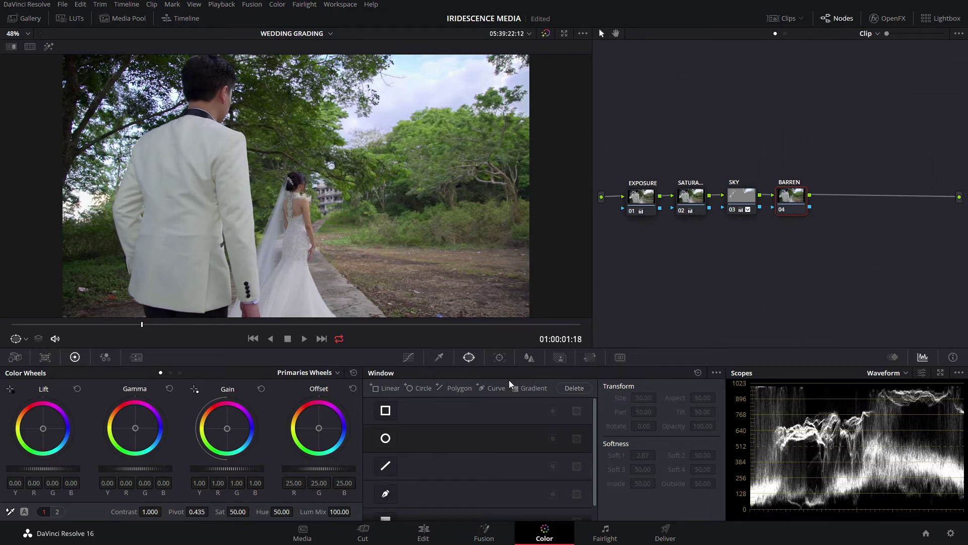
left_click(386, 494)
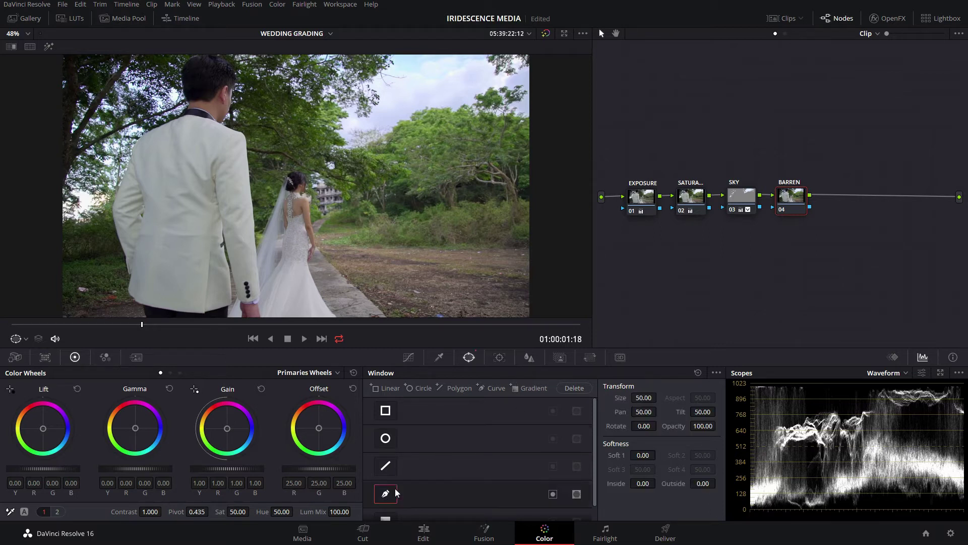
On an earlier frame, draw a closed curve window around the dirt ground at lower right
left_click_drag(98, 325, 152, 283)
left_click(318, 241)
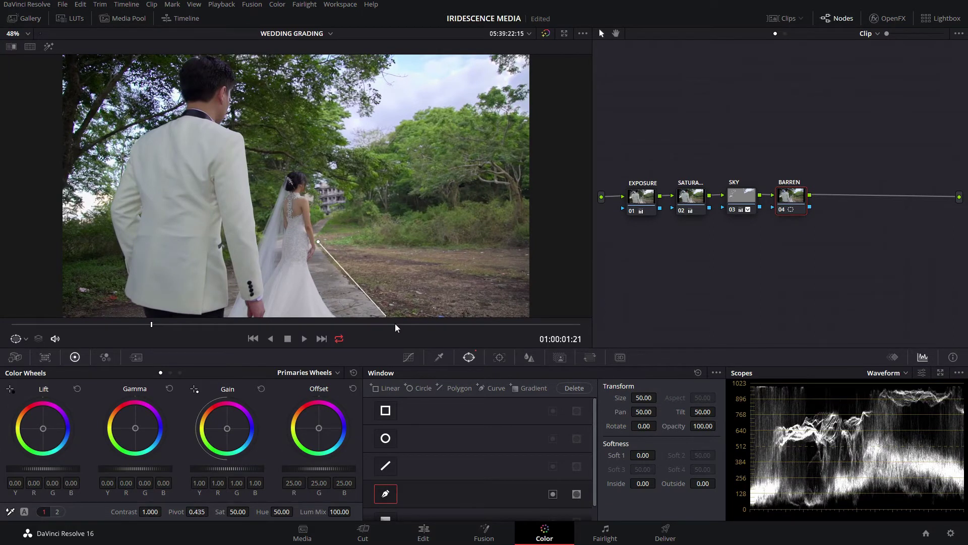
scroll(371, 295, "down", 2)
left_click(366, 290)
left_click(475, 290)
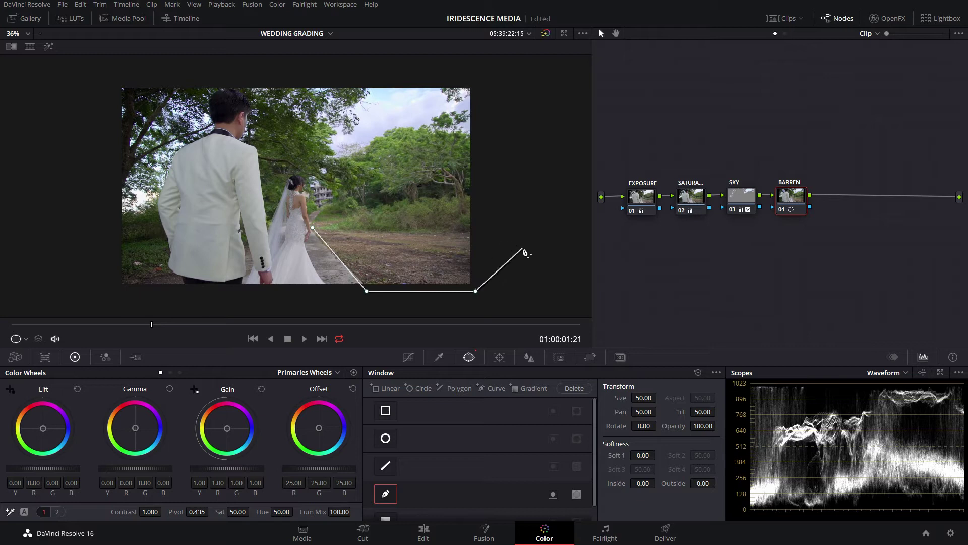
left_click(580, 292)
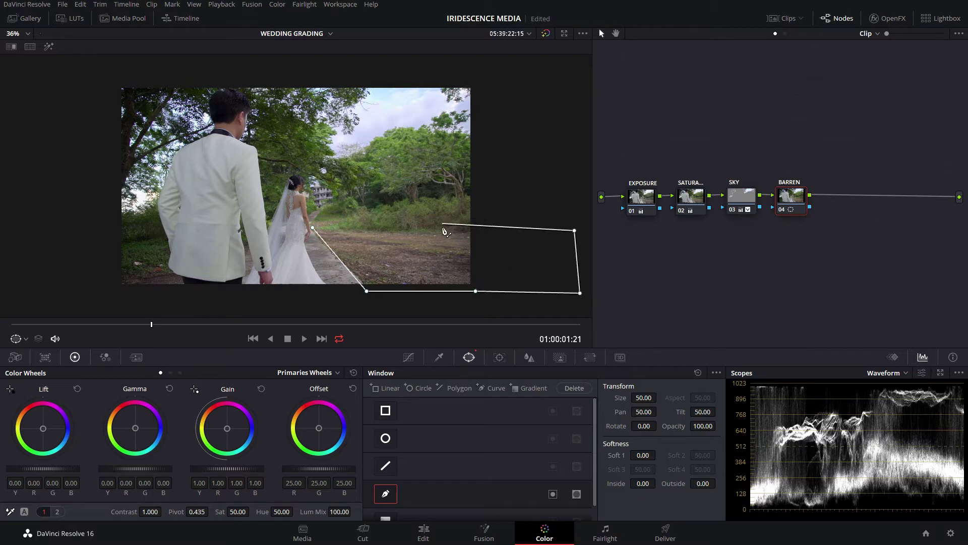
left_click(442, 229)
left_click(323, 222)
left_click(313, 228)
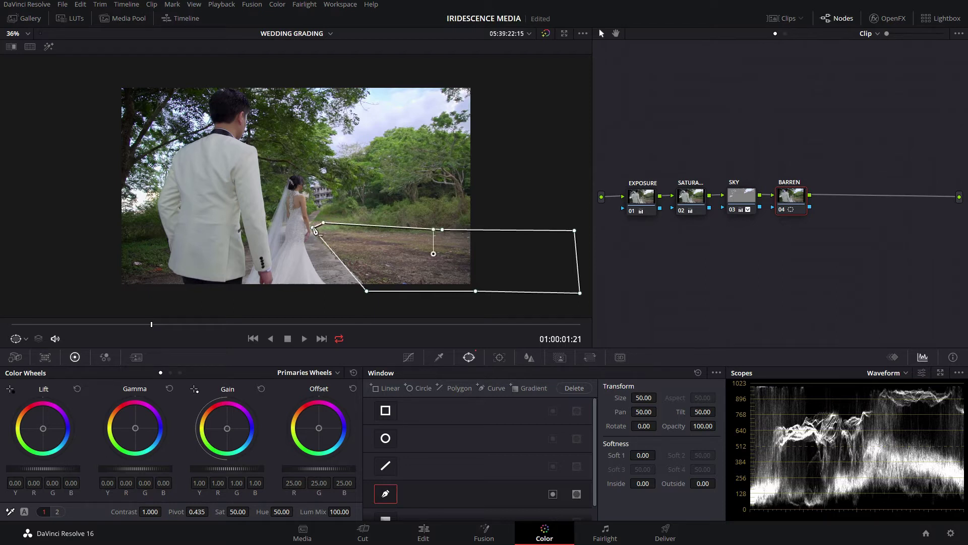
Track the ground window backward, then pull its lower vertices down onto the ground
left_click(499, 358)
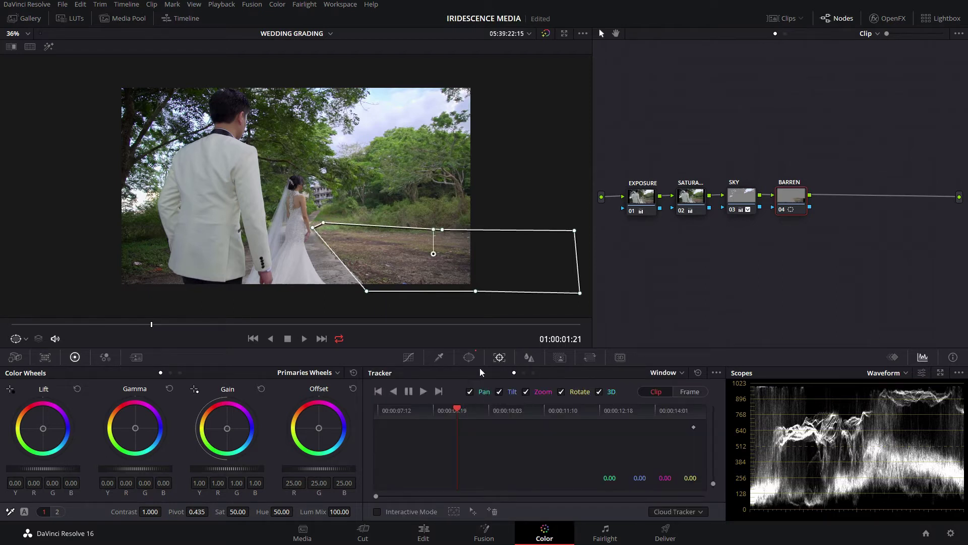
left_click(396, 393)
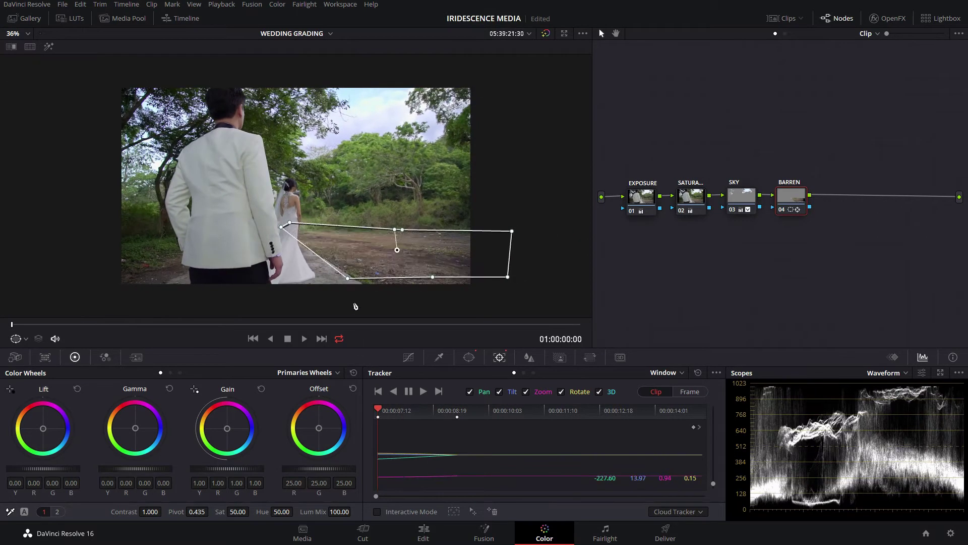
left_click_drag(348, 278, 368, 291)
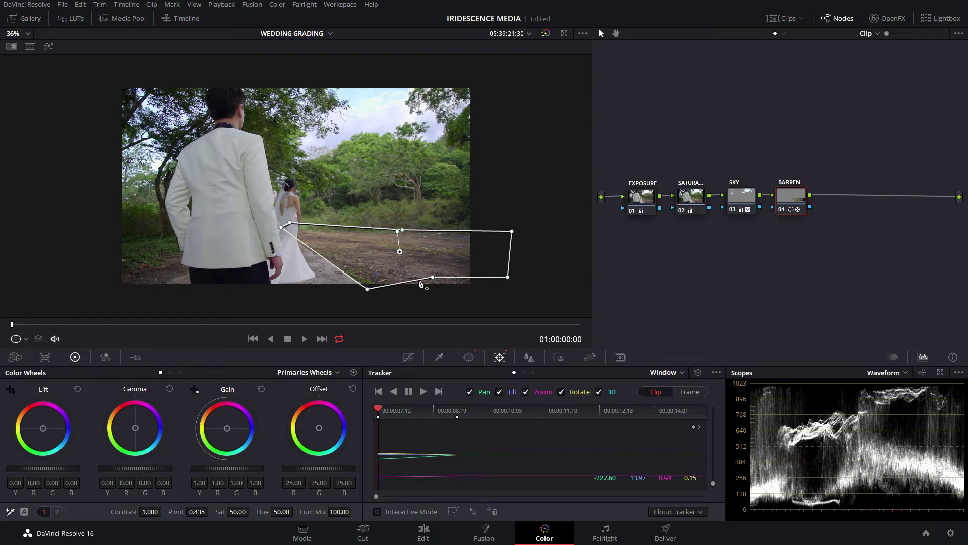
left_click_drag(433, 277, 441, 291)
left_click_drag(504, 282, 504, 305)
Track the window forward, play from the first frame, and show the windowed area against grey
left_click(424, 391)
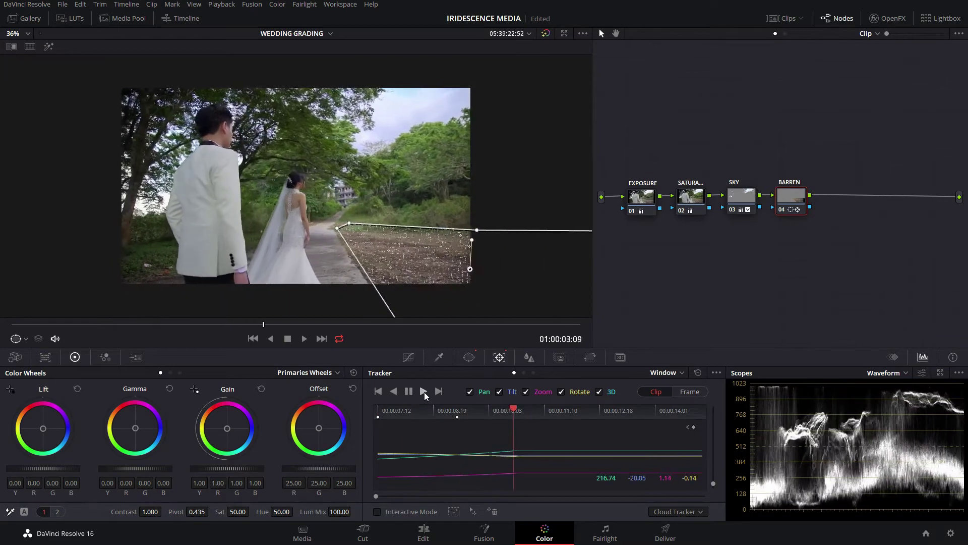
key("Home")
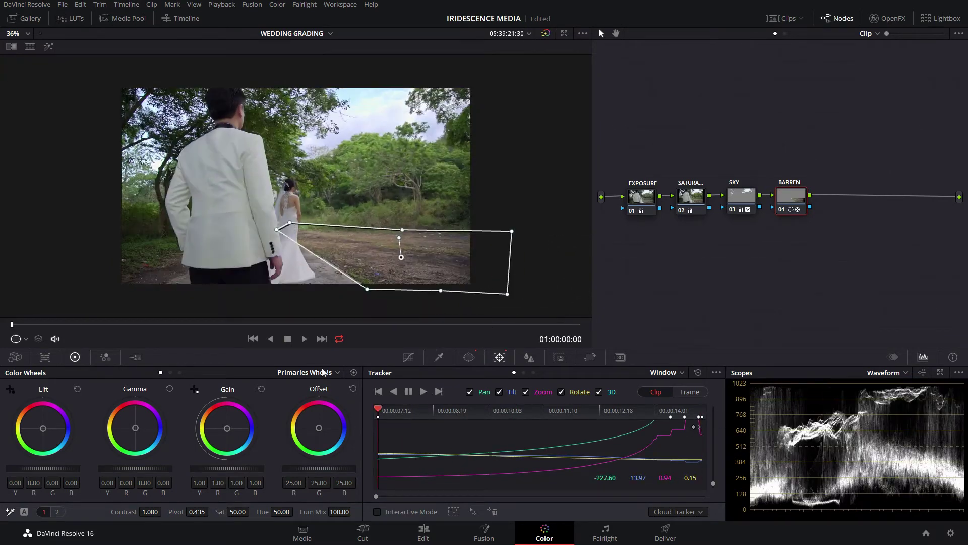
key("space")
key("shift+h")
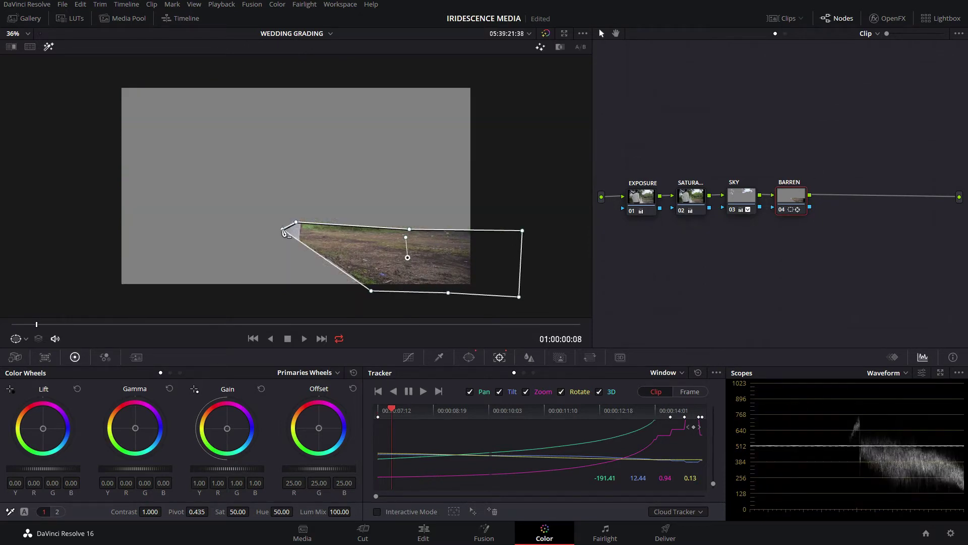
Sample the brown dirt with the qualifier eyedropper and narrow the hue width
left_click(440, 358)
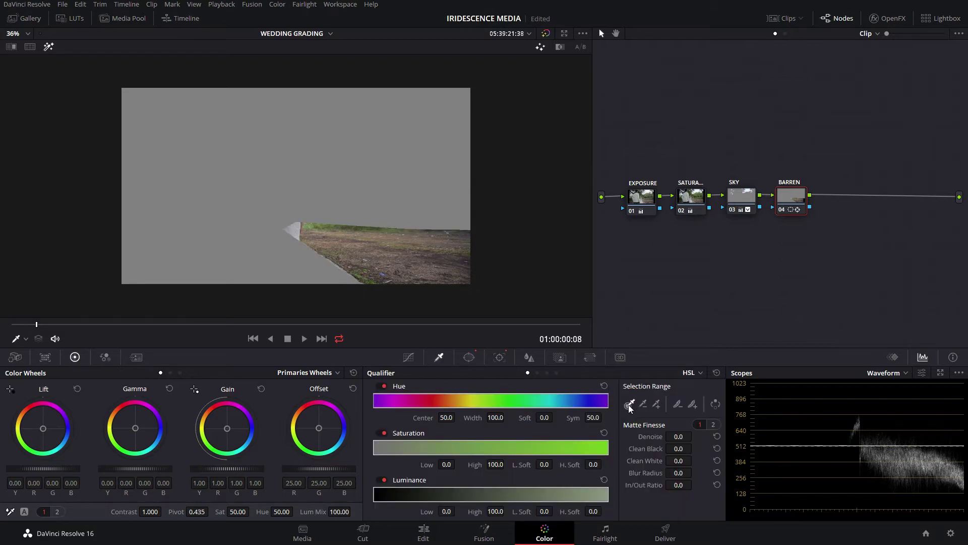
left_click(416, 265)
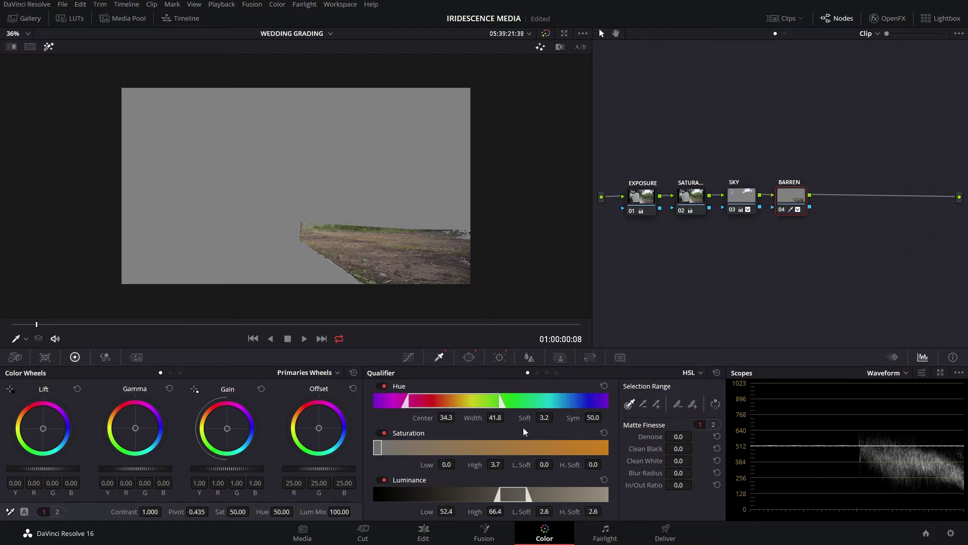
left_click_drag(497, 402, 478, 402)
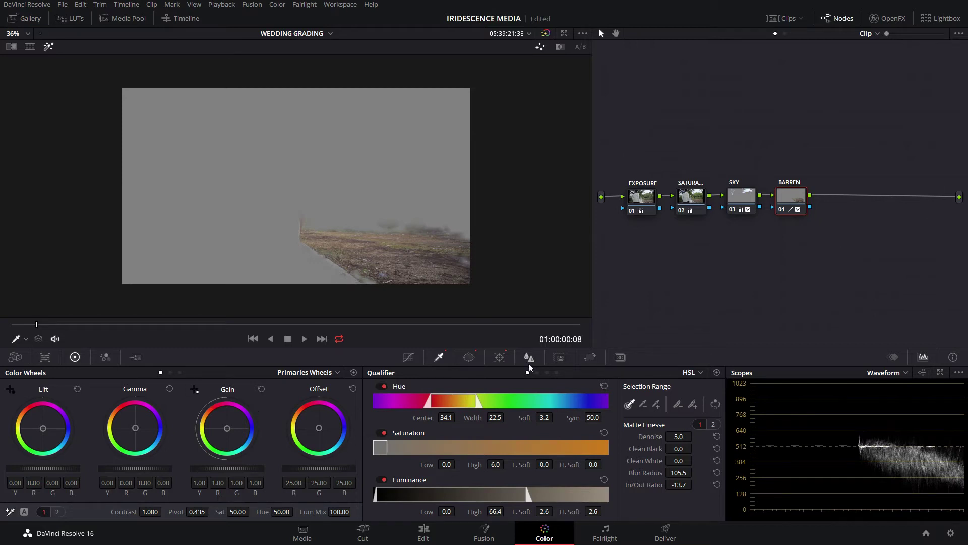
Tint the keyed dirt green with the Offset wheel, raise Sat to 56.80, and return to the first frame
left_click(49, 48)
left_click(49, 48)
left_click_drag(318, 428, 314, 433)
key("shift+h")
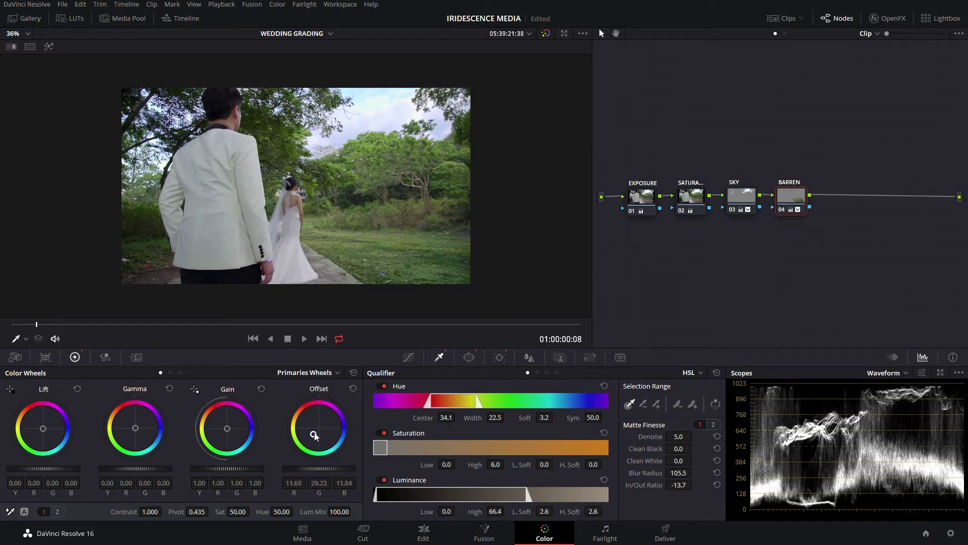
left_click_drag(238, 511, 252, 510)
left_click_drag(52, 328, 12, 327)
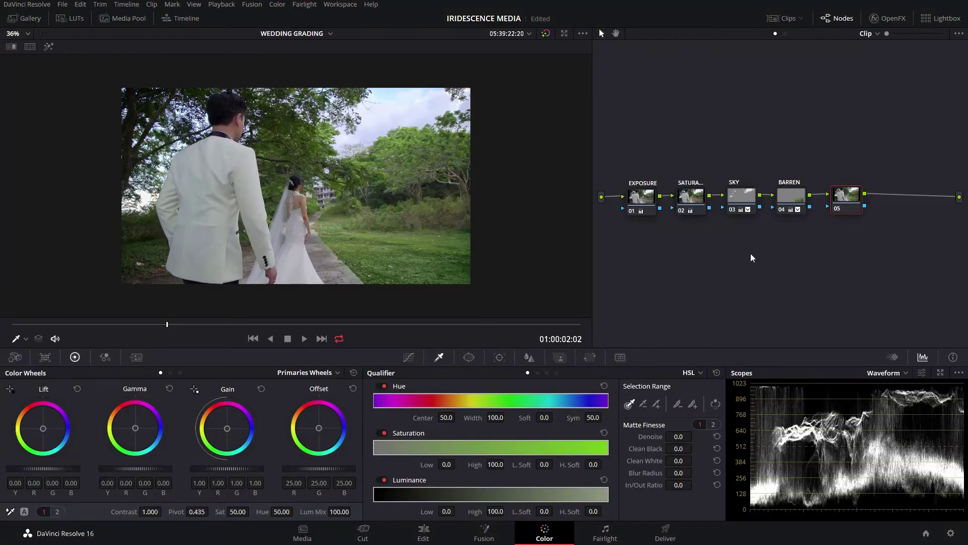
On node 05, sample the groom's skin for a qualifier key and preview the highlighted selection
left_click_drag(201, 325, 333, 325)
left_click_drag(842, 198, 838, 197)
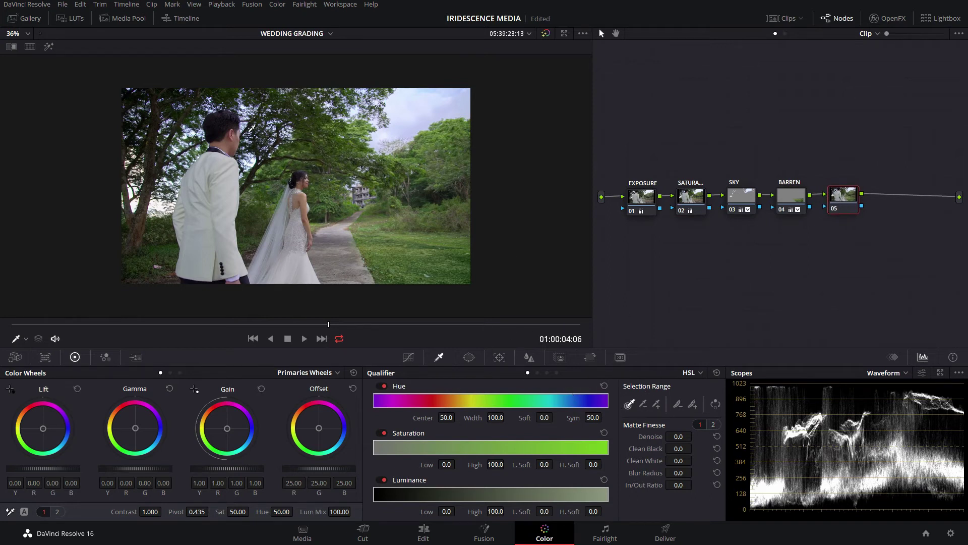
left_click(230, 143)
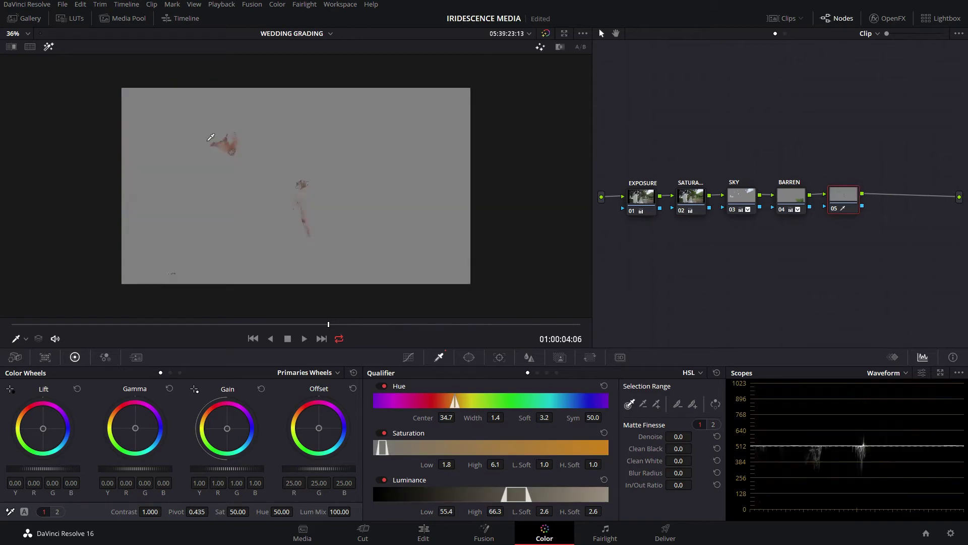
left_click(48, 47)
scroll(250, 175, "up", 4)
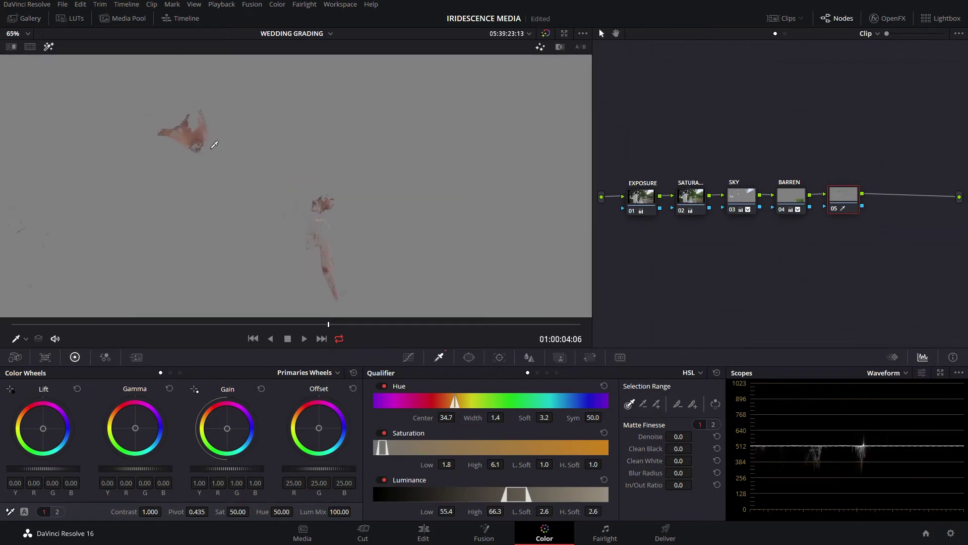
Add more skin tones to the key, check the black-and-white matte, and raise minimum saturation
left_click(656, 403)
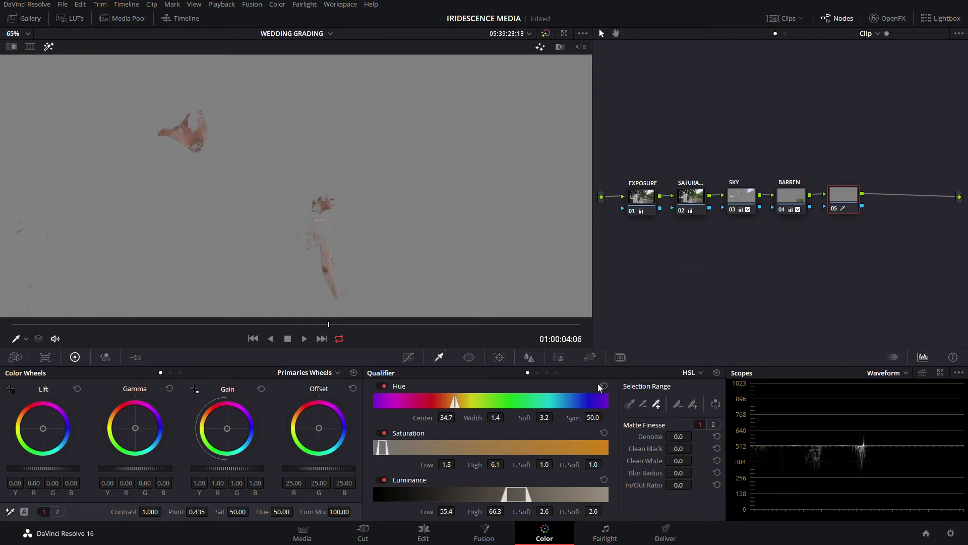
left_click(183, 131)
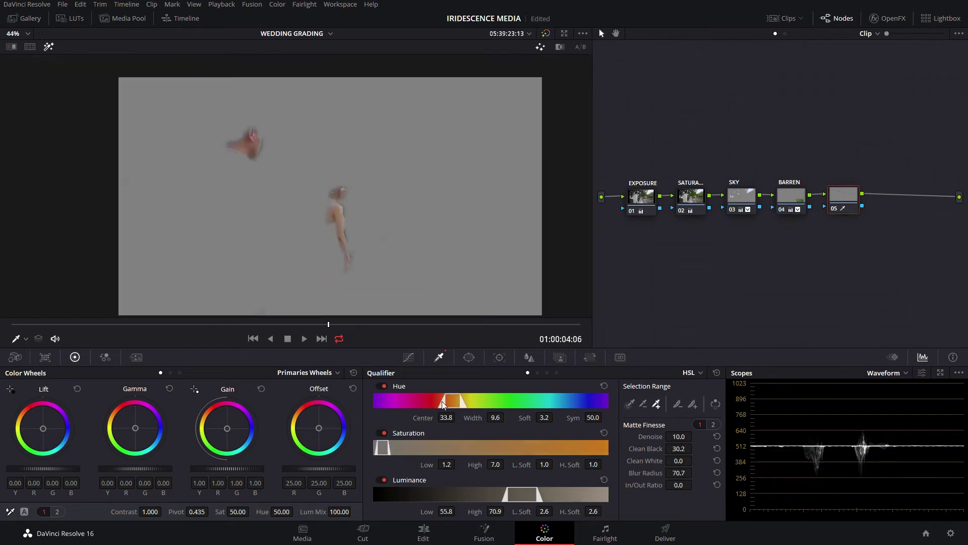
scroll(350, 155, "up", 3)
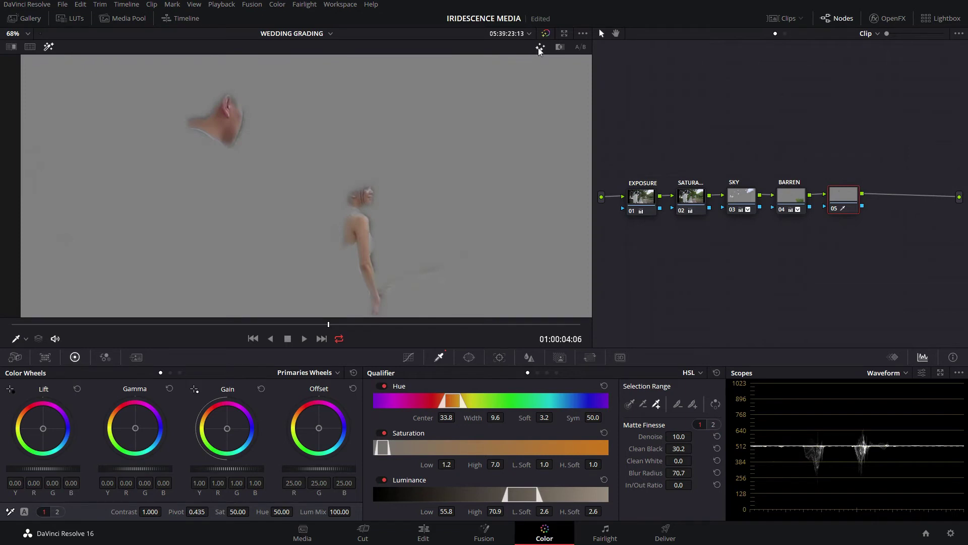
left_click(560, 47)
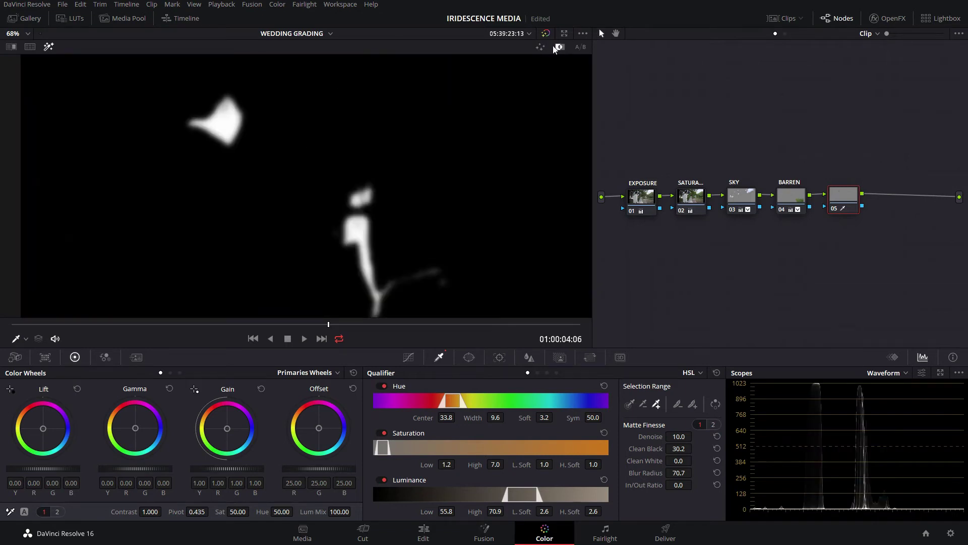
left_click(541, 47)
scroll(469, 145, "down", 2)
left_click(312, 255)
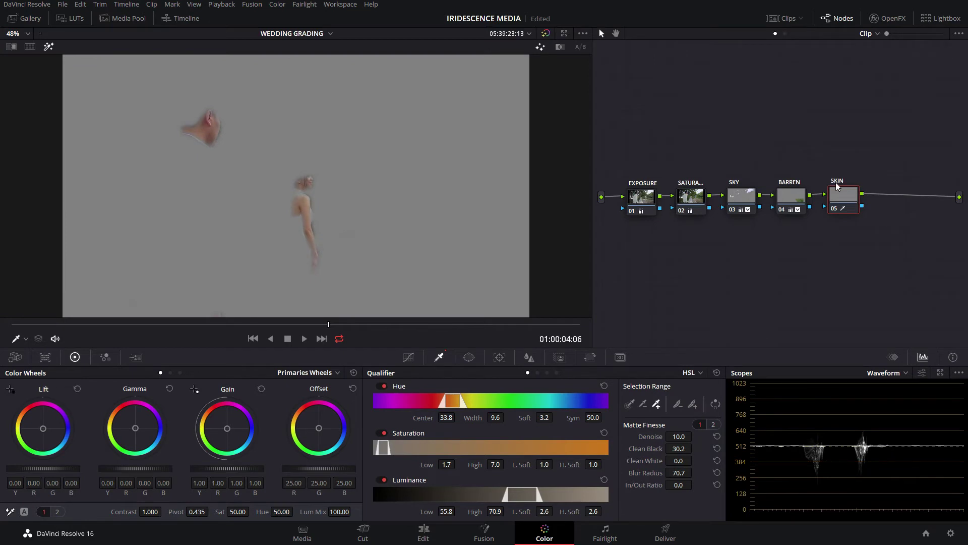
Add node 06 after SKIN and move it above the node chain
key("alt+s")
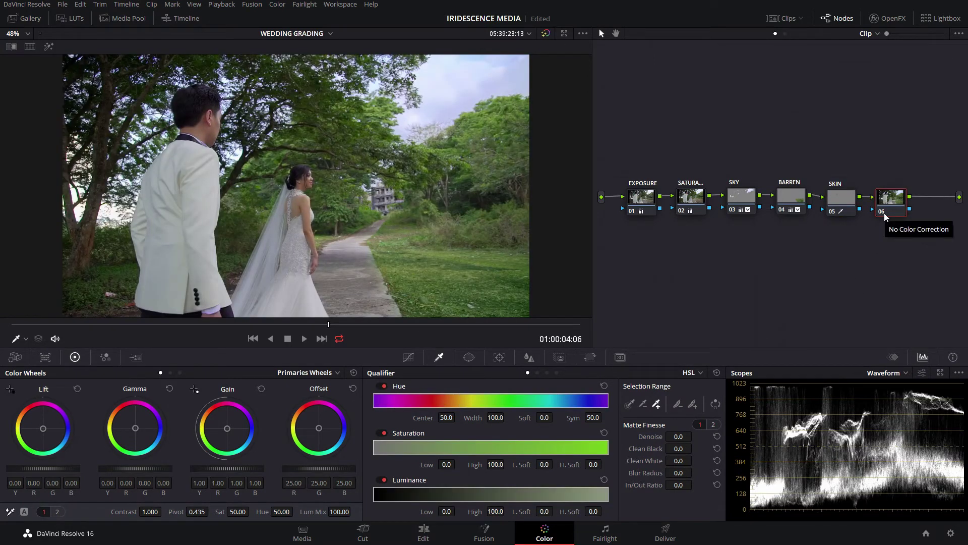
left_click_drag(895, 202, 900, 174)
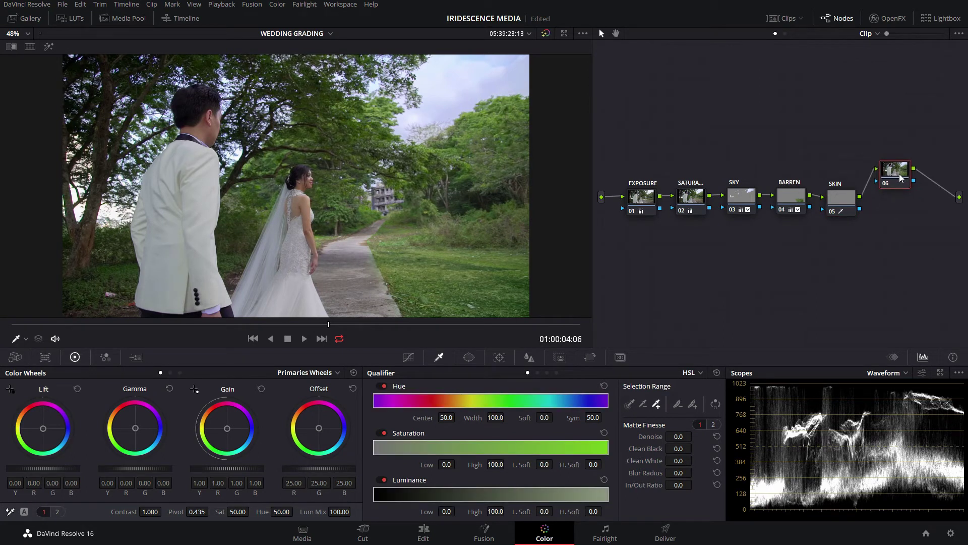
right_click(900, 176)
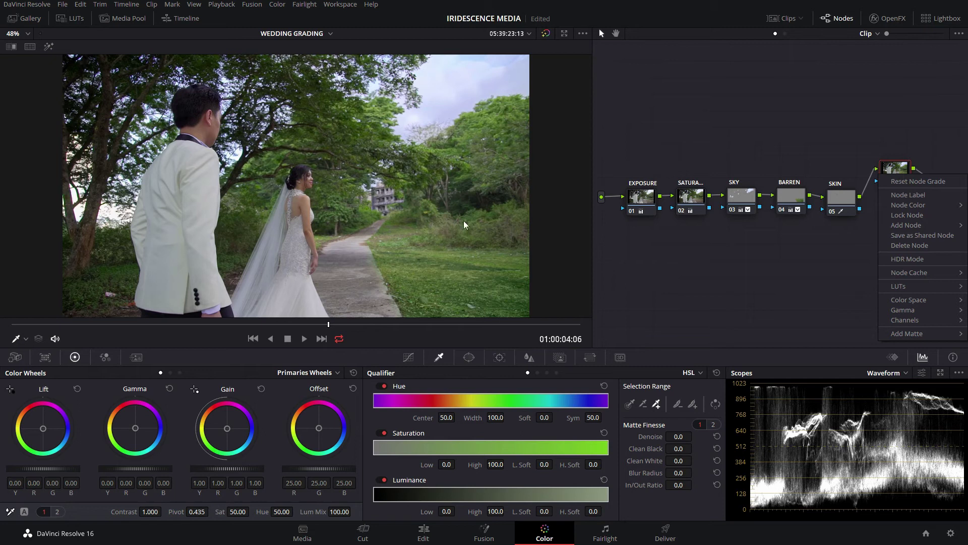
left_click(428, 198)
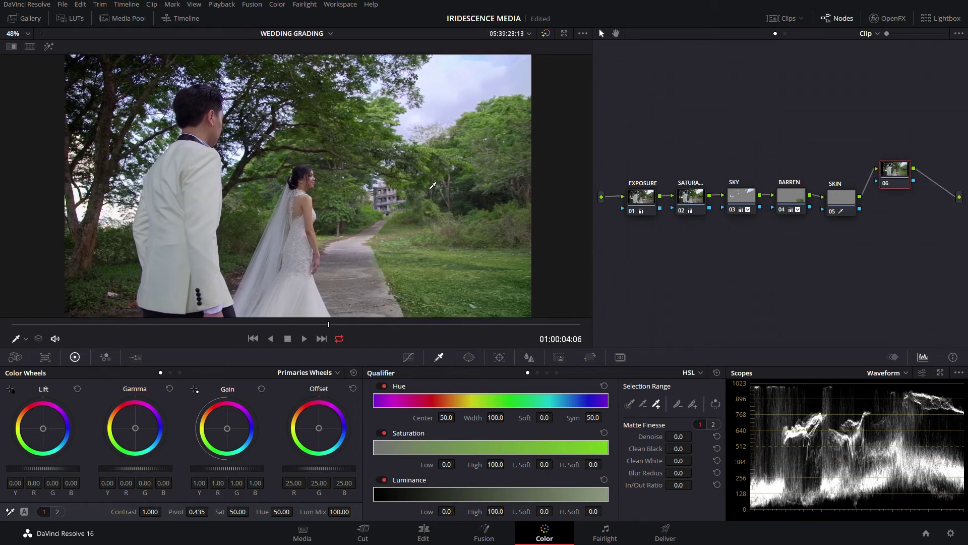
Apply the VINTAGE LUT to node 06 and zoom the viewer back to 48%
right_click(890, 169)
mouse_move(923, 281)
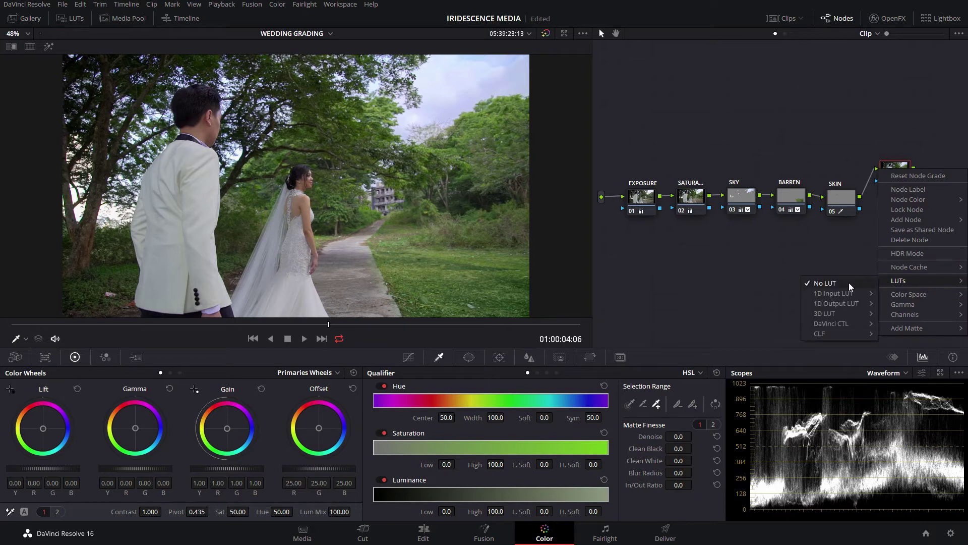
mouse_move(834, 312)
mouse_move(709, 437)
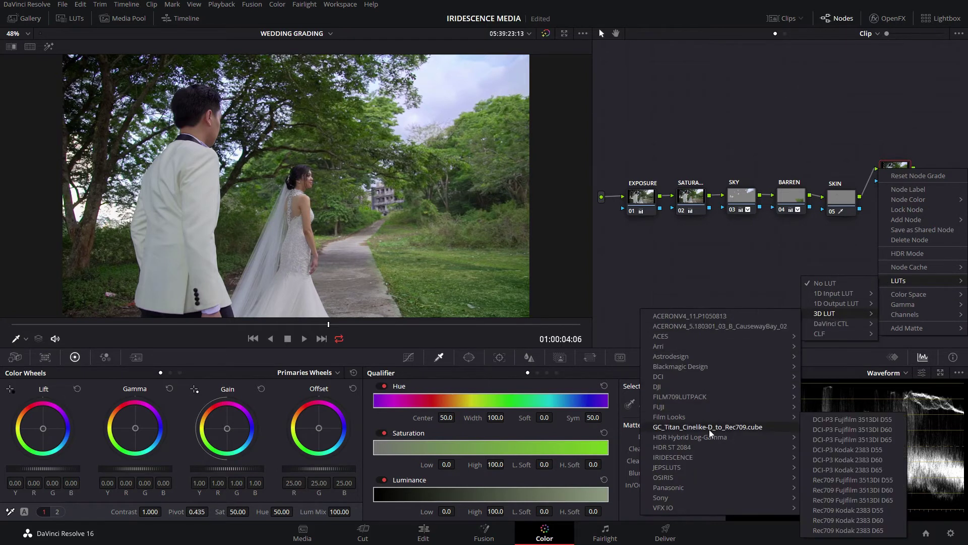
mouse_move(707, 456)
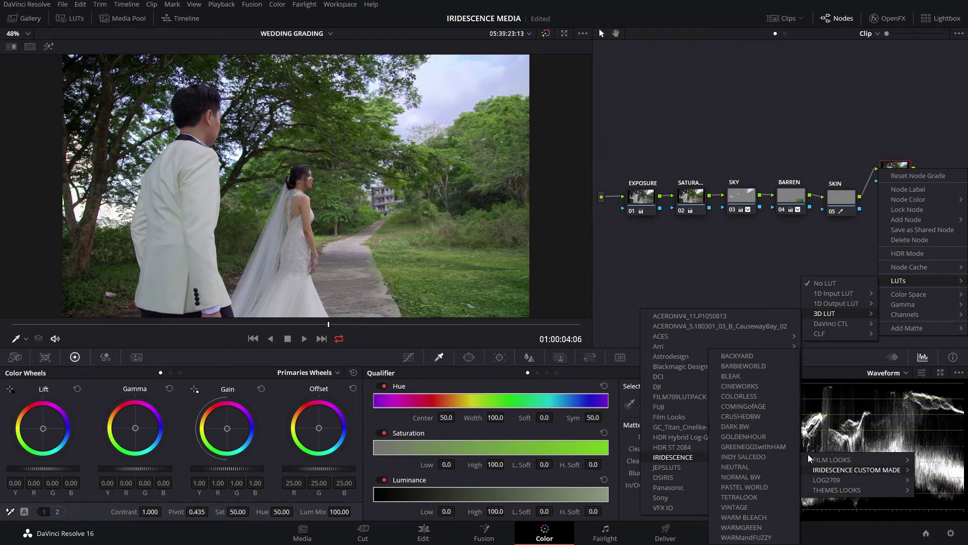
mouse_move(828, 470)
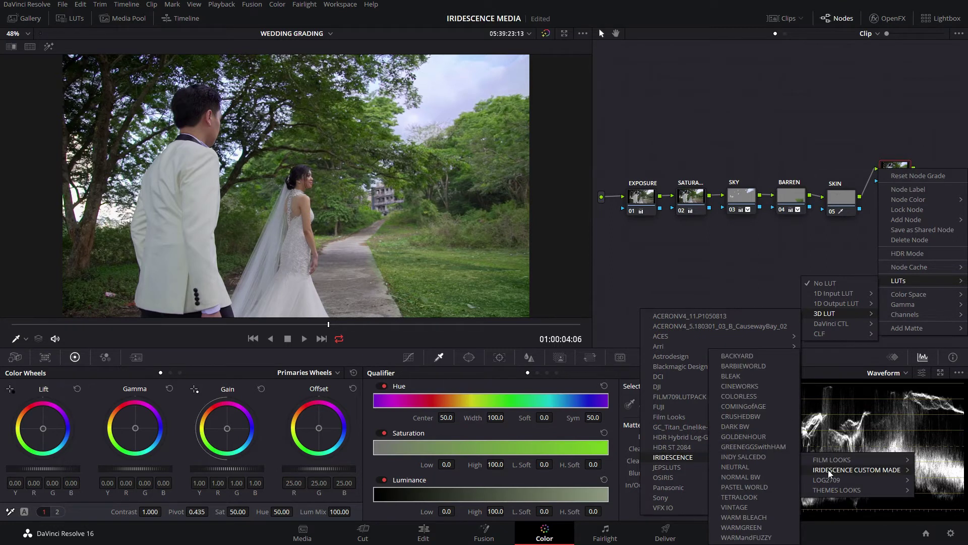
left_click(750, 509)
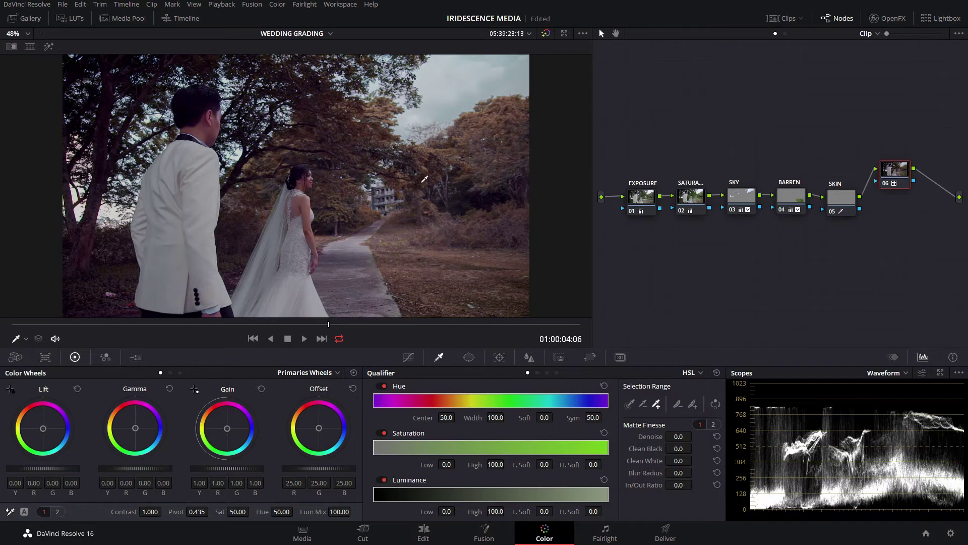
scroll(411, 171, "down", 2)
scroll(411, 171, "up", 1)
scroll(411, 170, "up", 1)
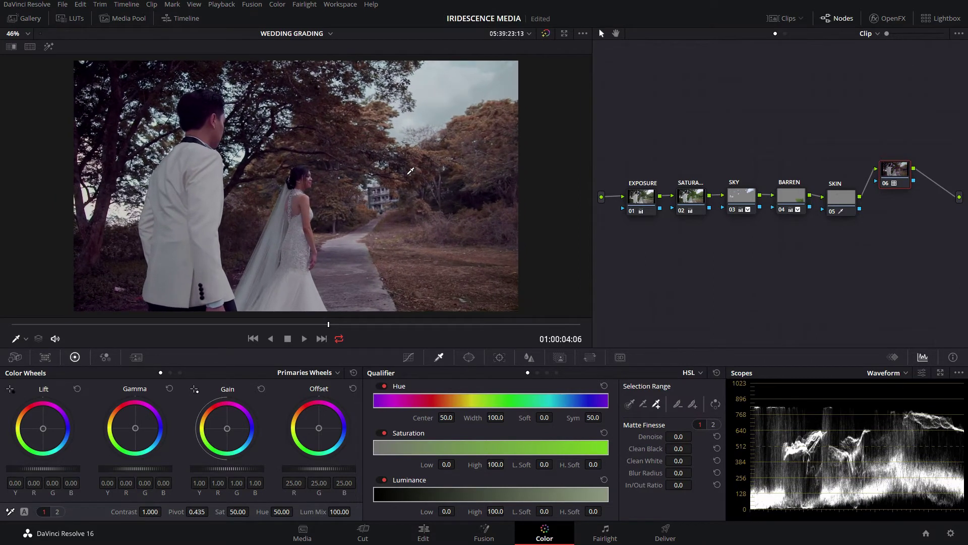
mouse_move(44, 324)
left_mouse_down()
mouse_move(53, 326)
mouse_move(26, 326)
left_mouse_up()
key("space")
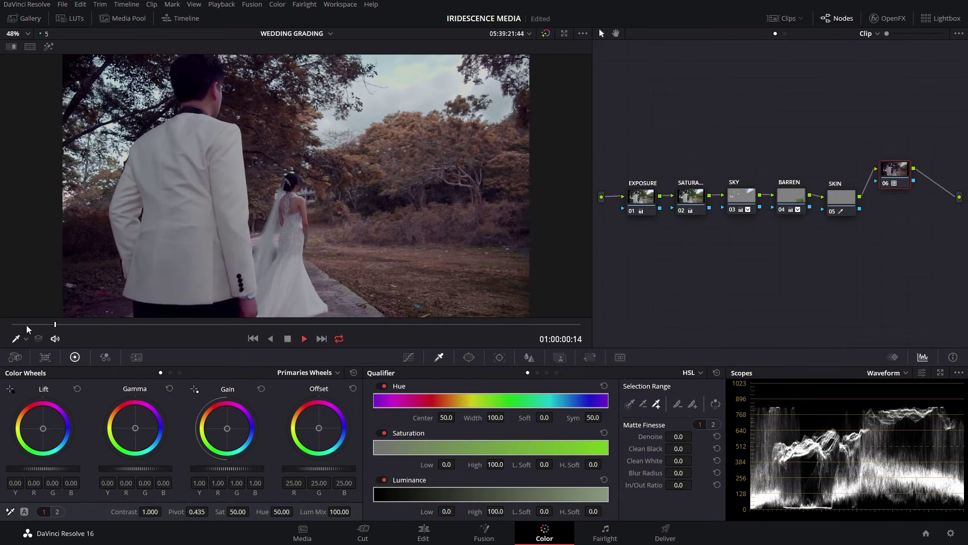
key("space")
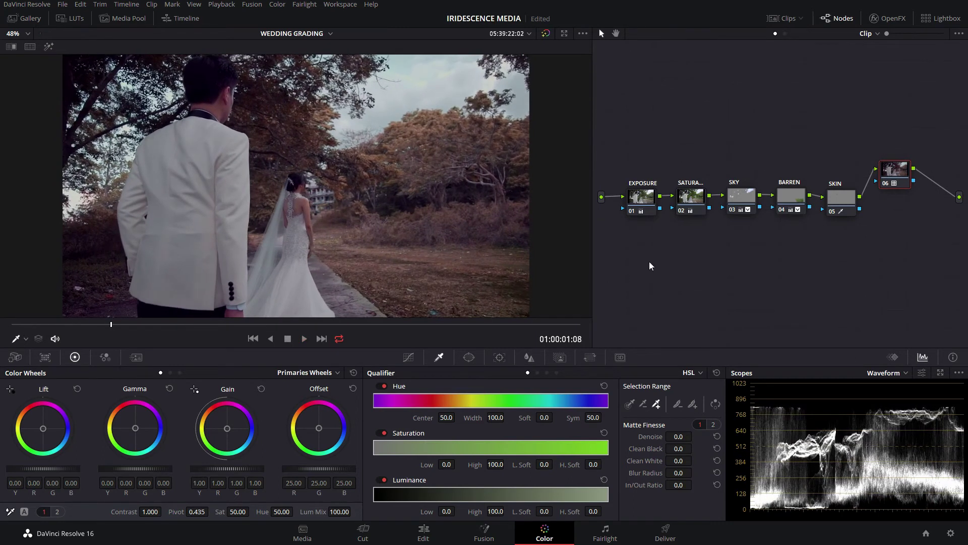
mouse_move(791, 200)
left_click(786, 200)
key("ctrl+d")
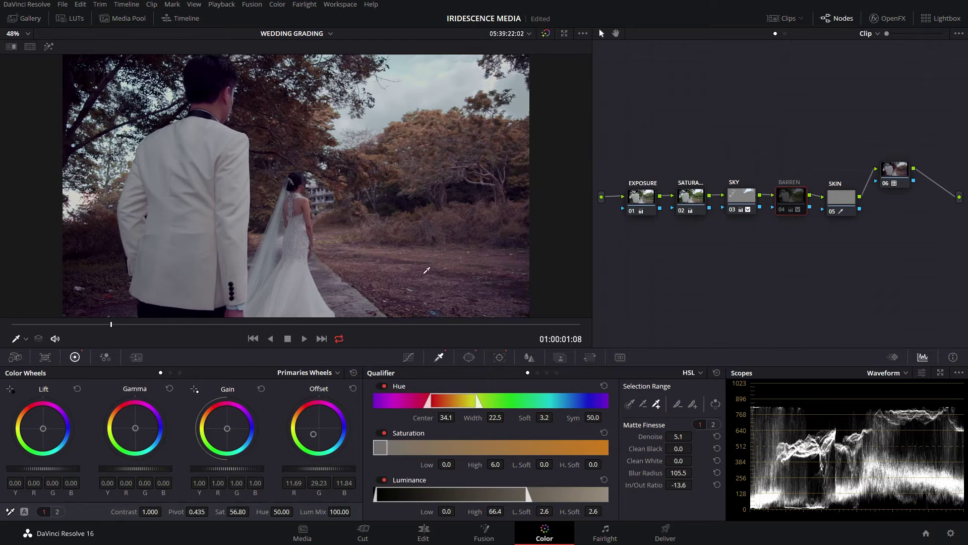
key("ctrl+d")
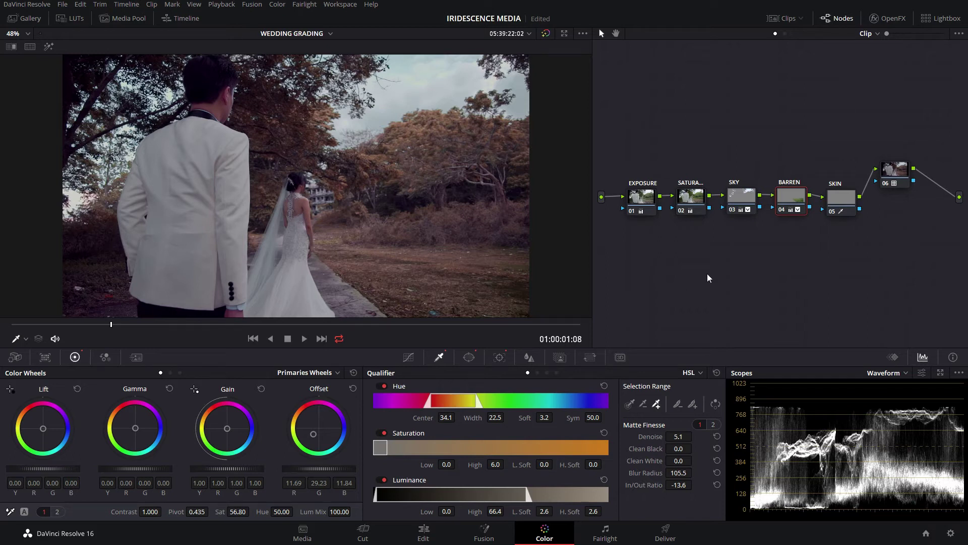
left_click_drag(892, 176, 910, 175)
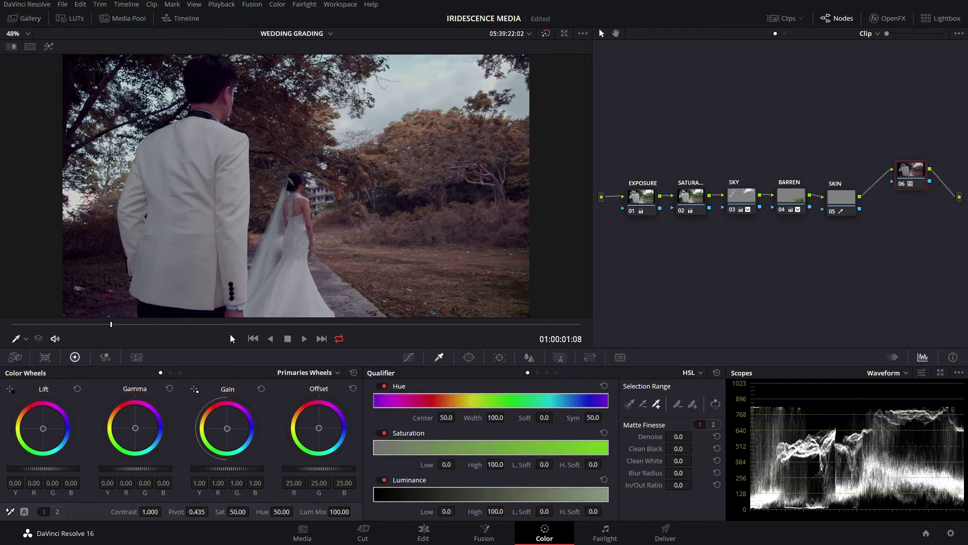
left_click_drag(211, 325, 343, 317)
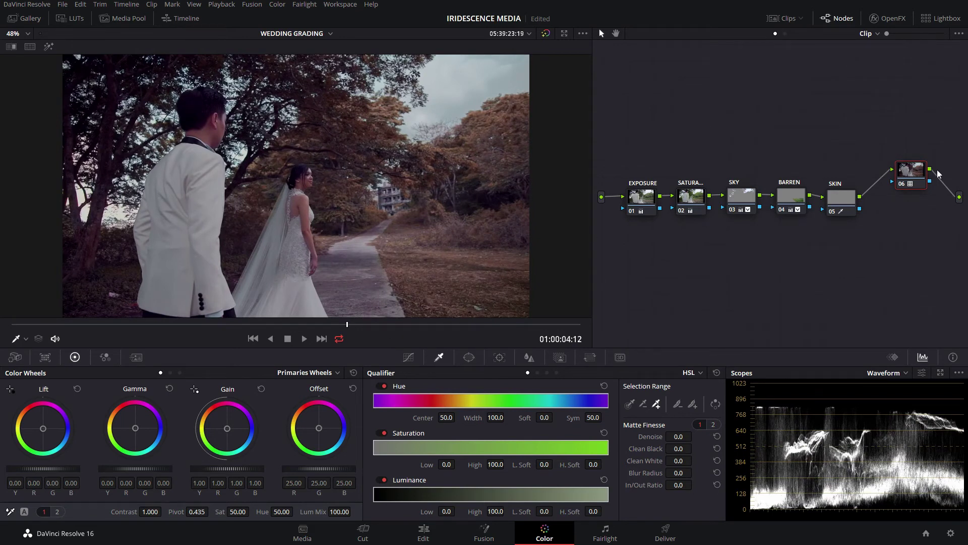
key("ctrl+d")
key("ctrl+d")
key("ctrl+d")
key("ctrl+d")
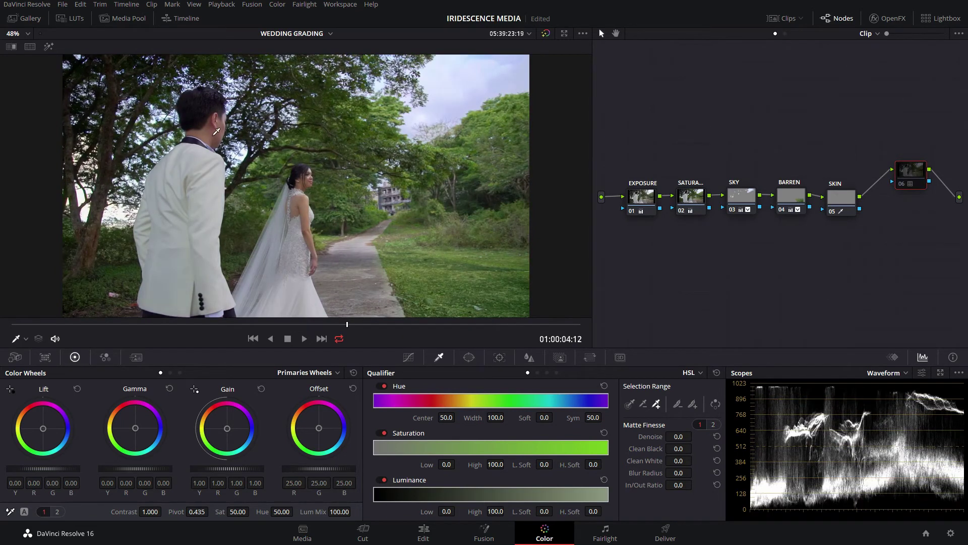
left_click_drag(908, 173, 896, 175)
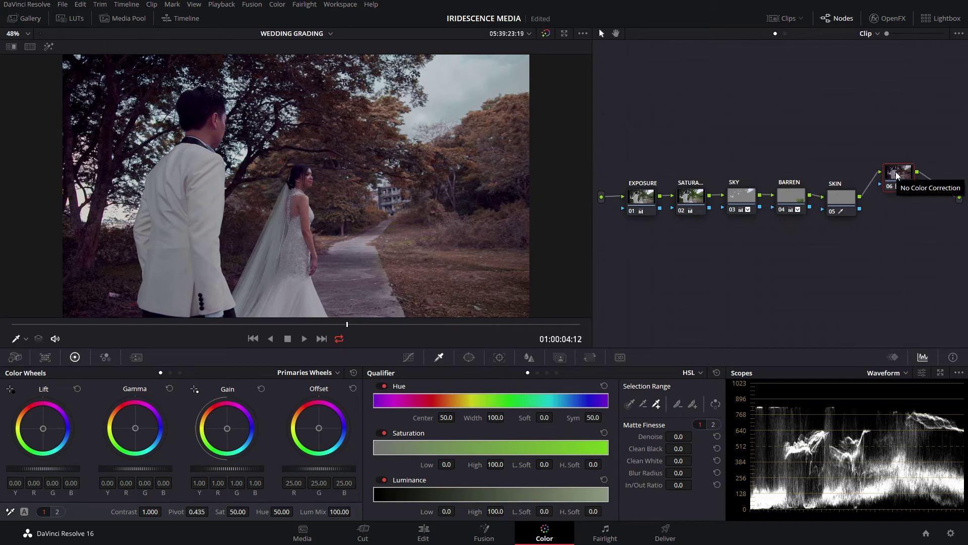
Add a layer node 08 running in parallel with node 06
left_click(271, 4)
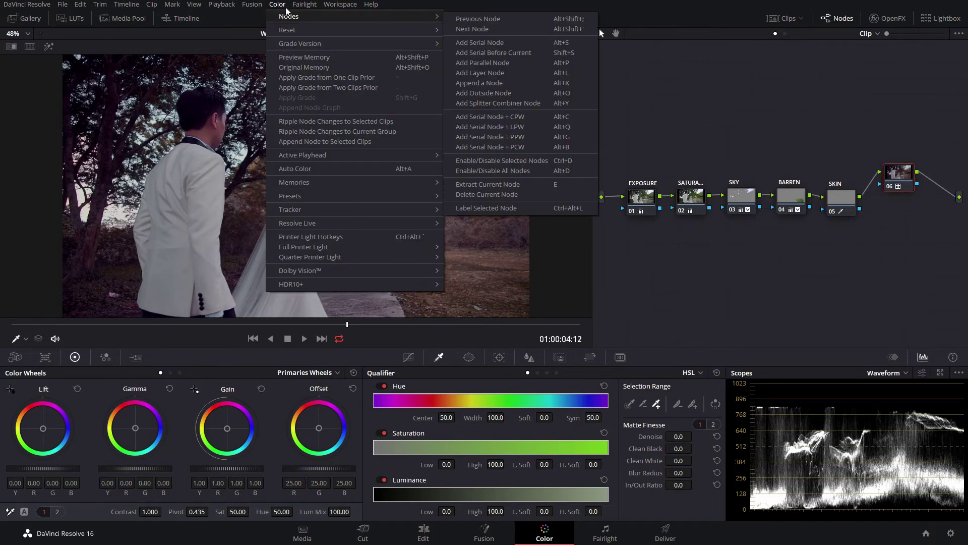
left_click(279, 6)
left_click(278, 5)
mouse_move(289, 17)
left_click(492, 73)
Place the Layer Mixer to the right of nodes 06 and 08, then select both nodes
left_click_drag(623, 231, 952, 197)
left_click(898, 217)
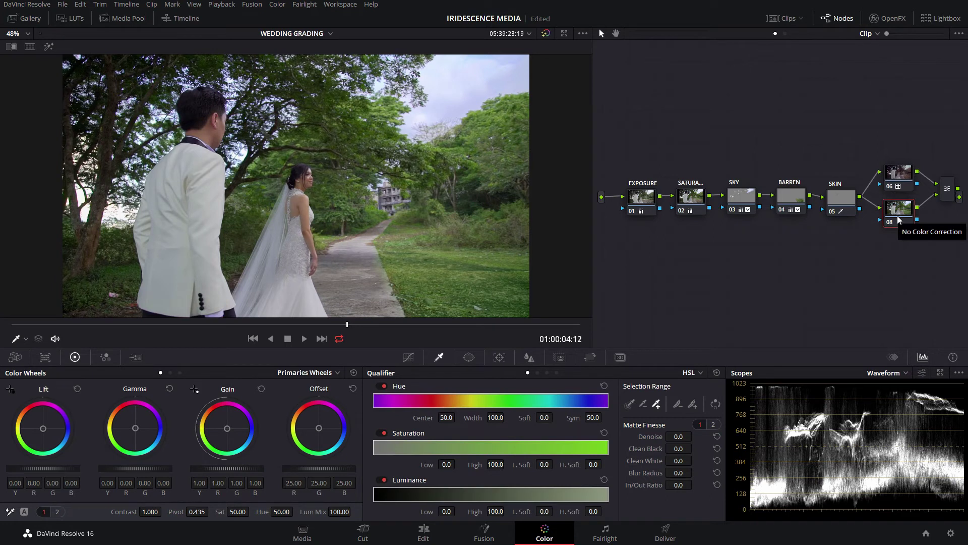
left_click(897, 185)
left_click(895, 216)
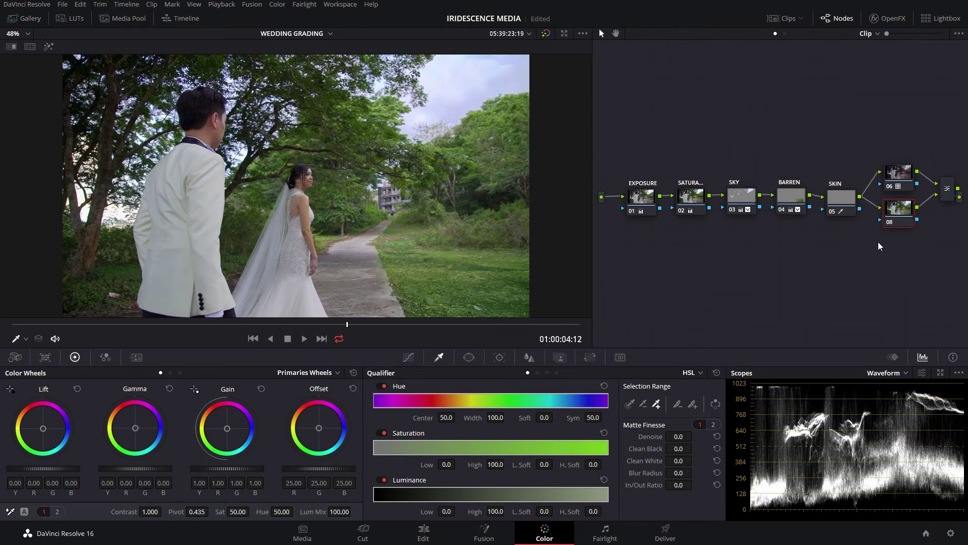
Wire the SKIN node's key output into node 08's key input, review with J/L playback, and select node 08
left_click(835, 202)
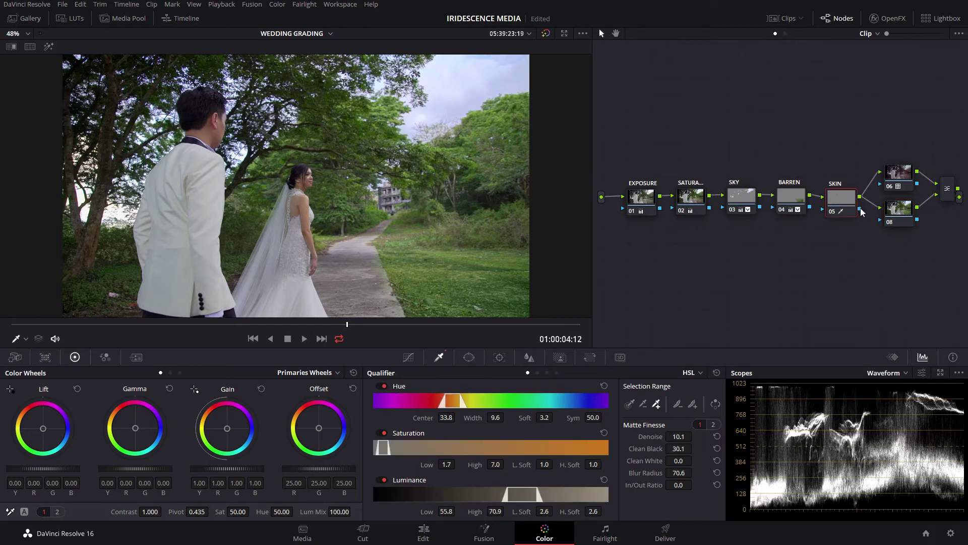
left_click_drag(860, 208, 881, 220)
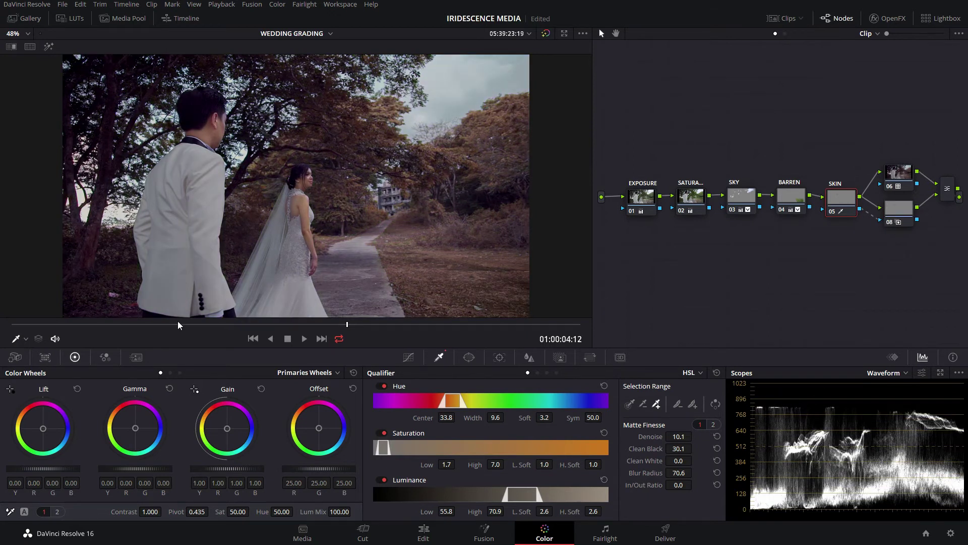
key("j")
key("l")
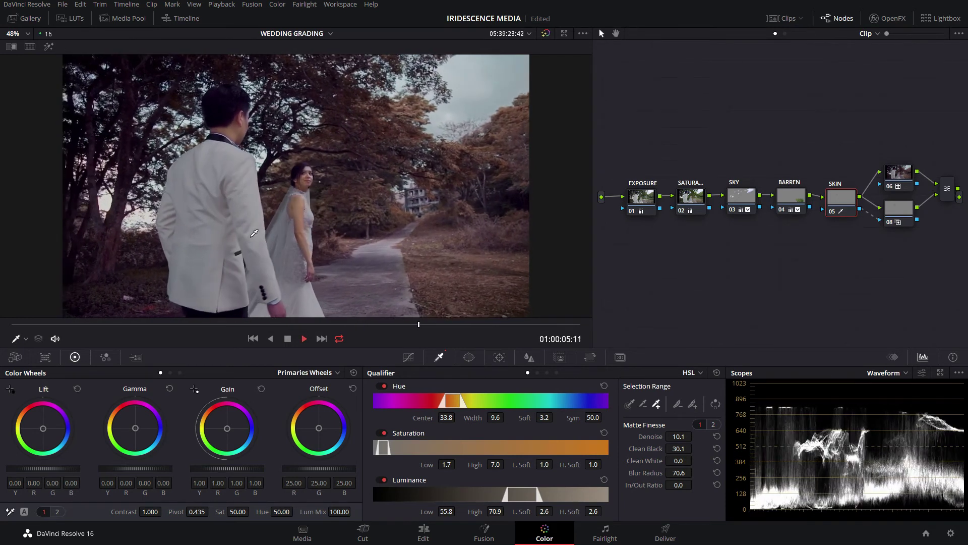
key("k")
scroll(270, 212, "up", 3)
scroll(269, 211, "down", 3)
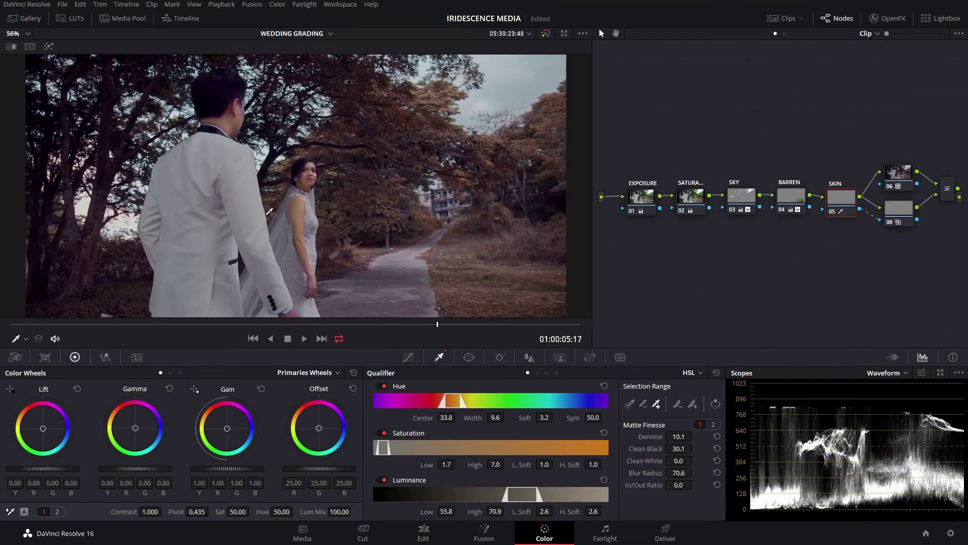
left_click(903, 209)
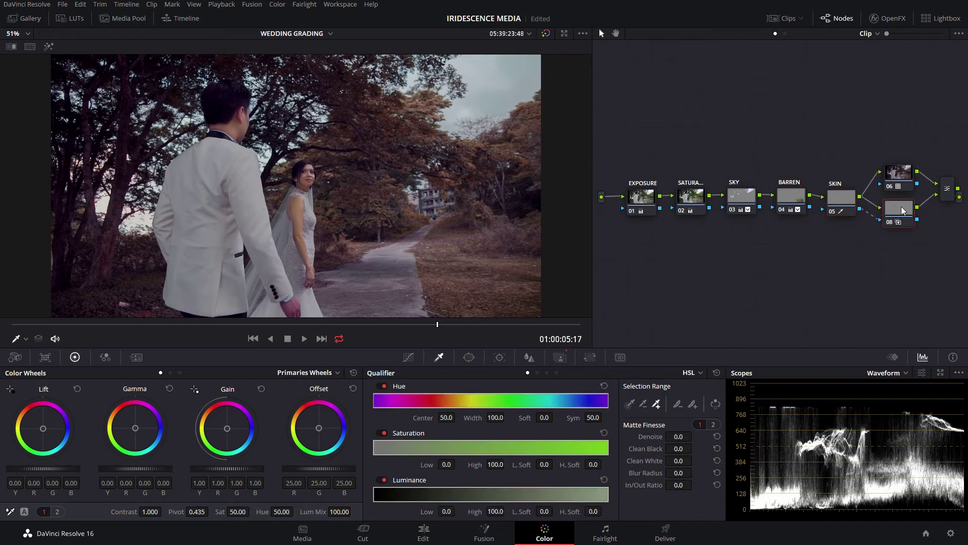
Set node 08's Key Output Gain to 0.700 and play back to review
left_click(561, 357)
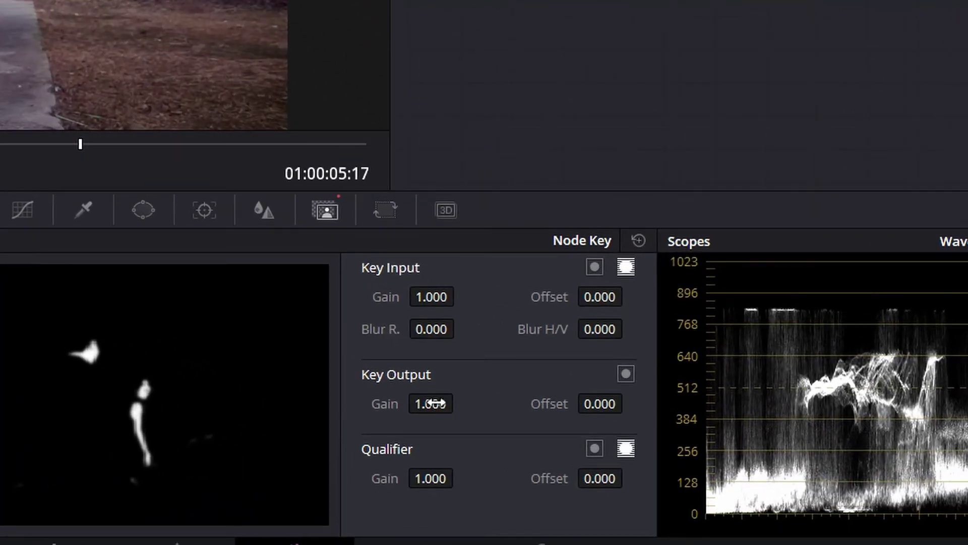
double_click(436, 403)
key("BackSpace")
type(".7")
key("Return")
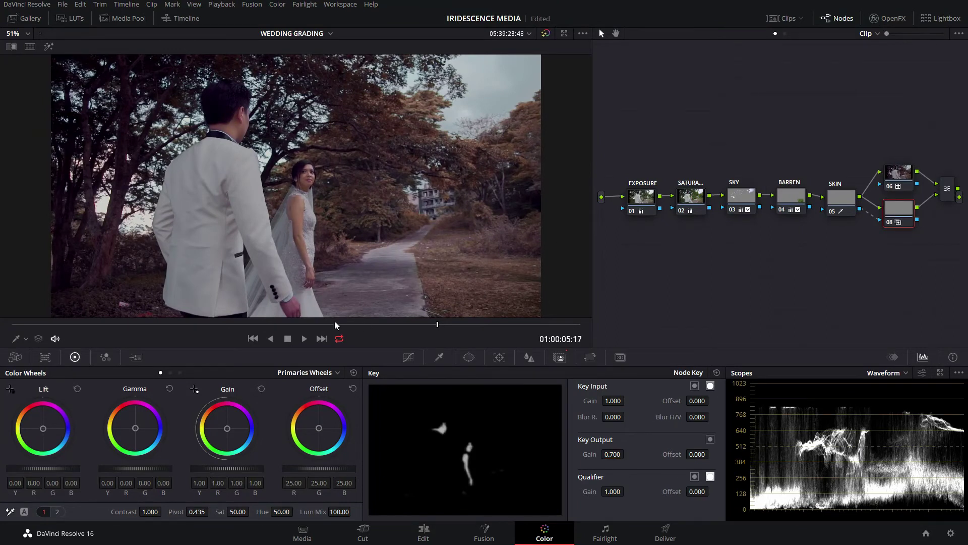
key("space")
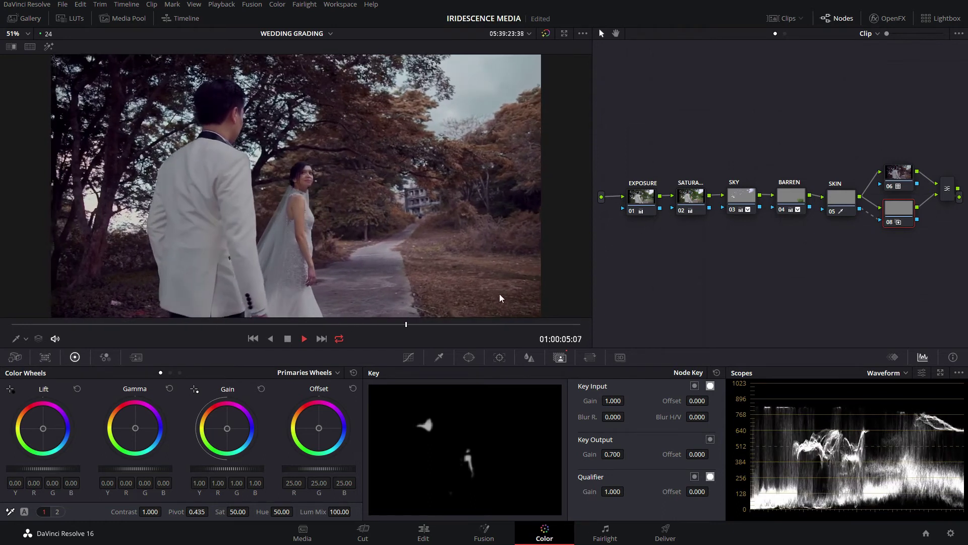
key("space")
Set node 06's Key Output Gain to 0.888, then replay from an earlier frame
left_click(902, 177)
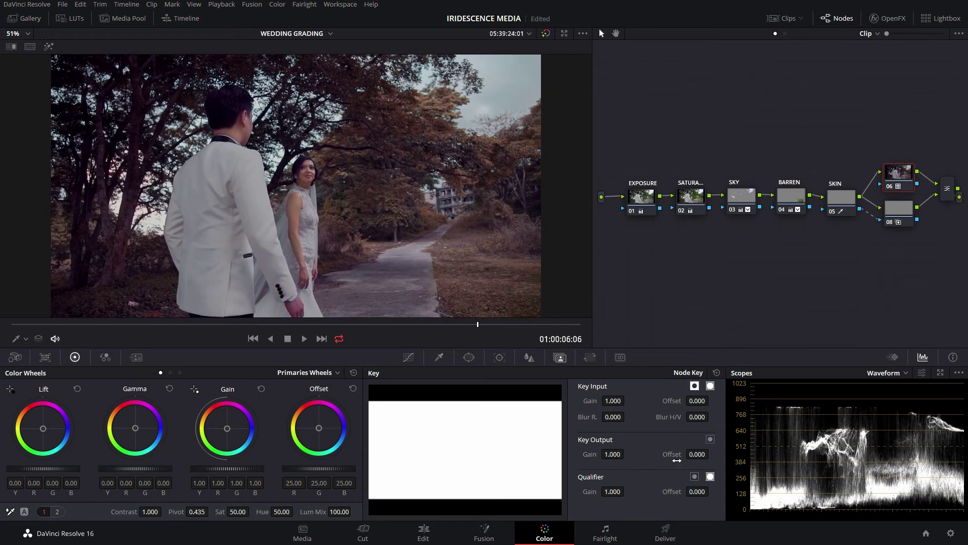
left_click(612, 453)
key("BackSpace")
type(".65")
key("Return")
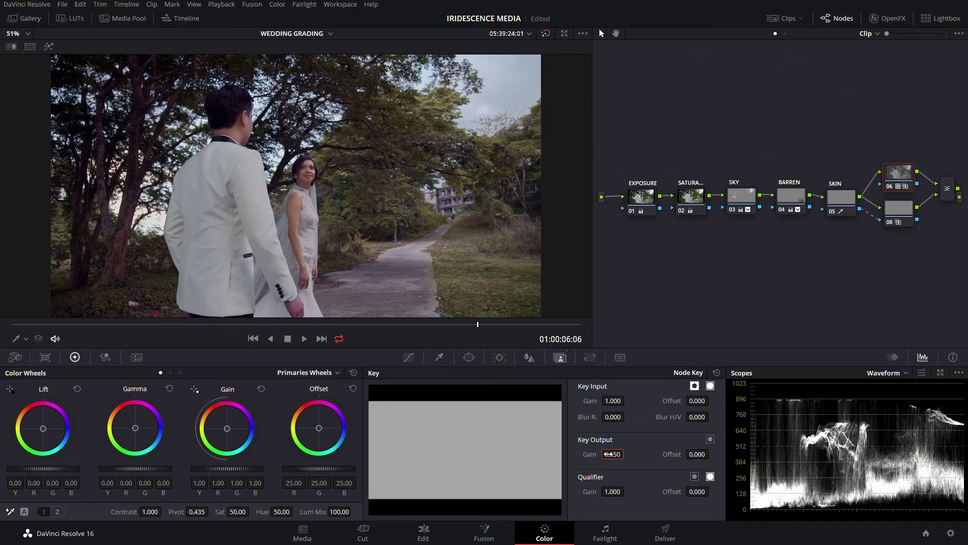
left_click_drag(609, 453, 627, 453)
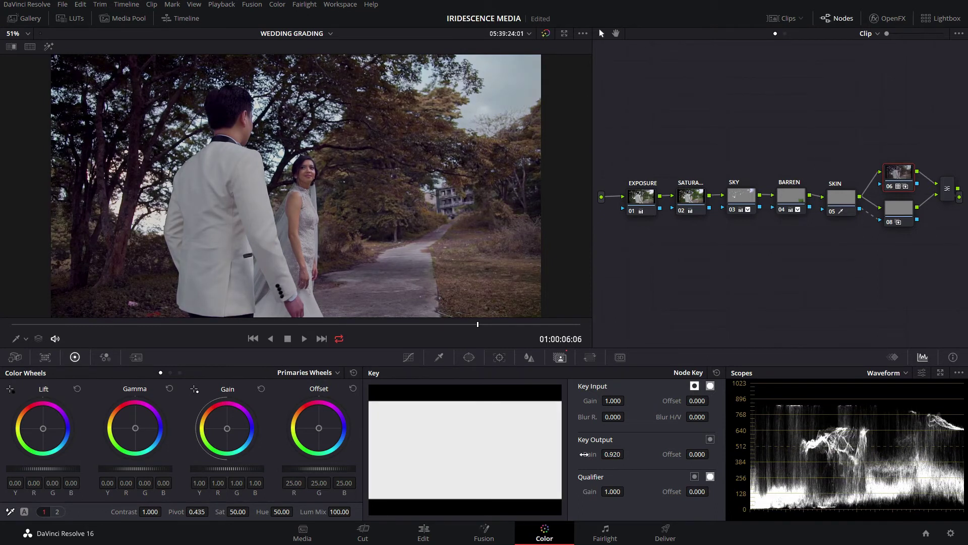
left_click_drag(616, 454, 613, 454)
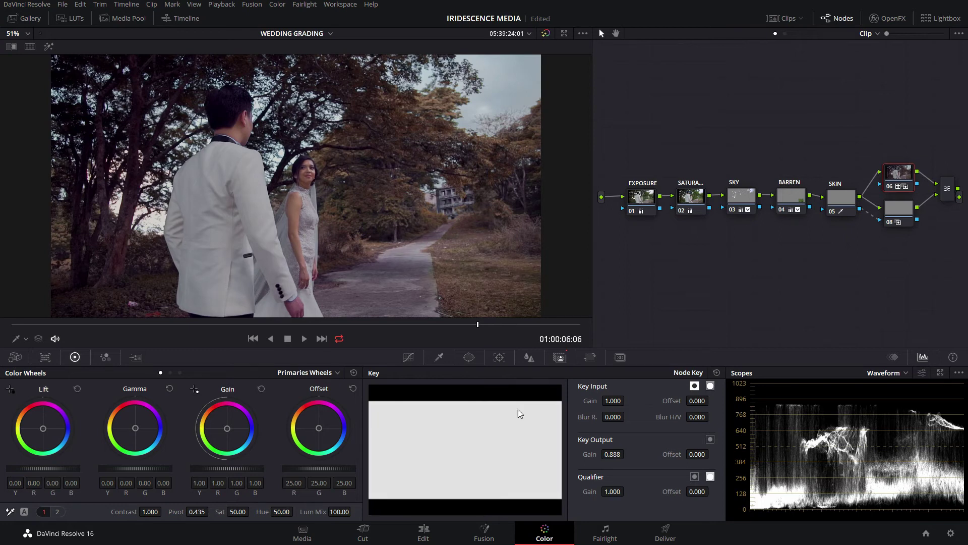
left_click_drag(254, 326, 217, 325)
key("space")
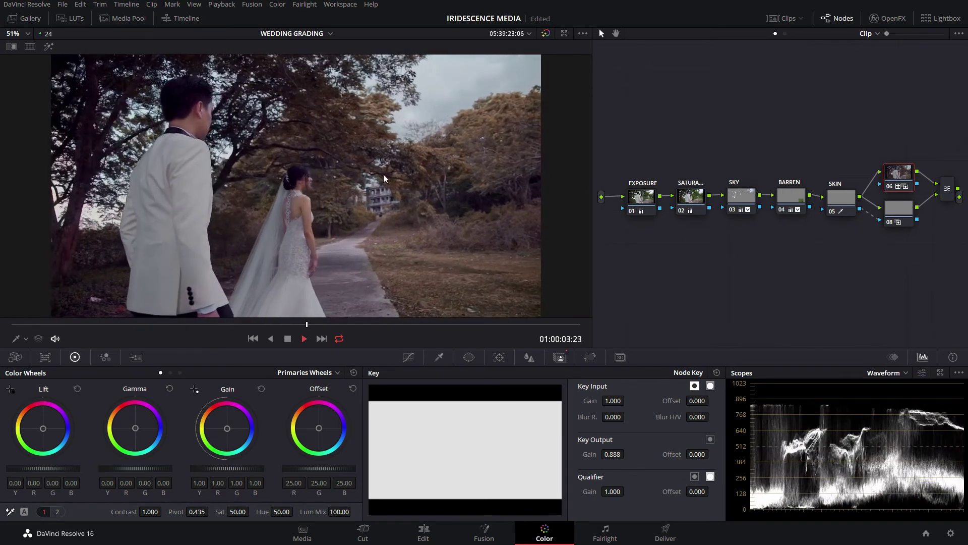
Tidy the node graph layout and move to a frame around four seconds in
key("space")
right_click(769, 291)
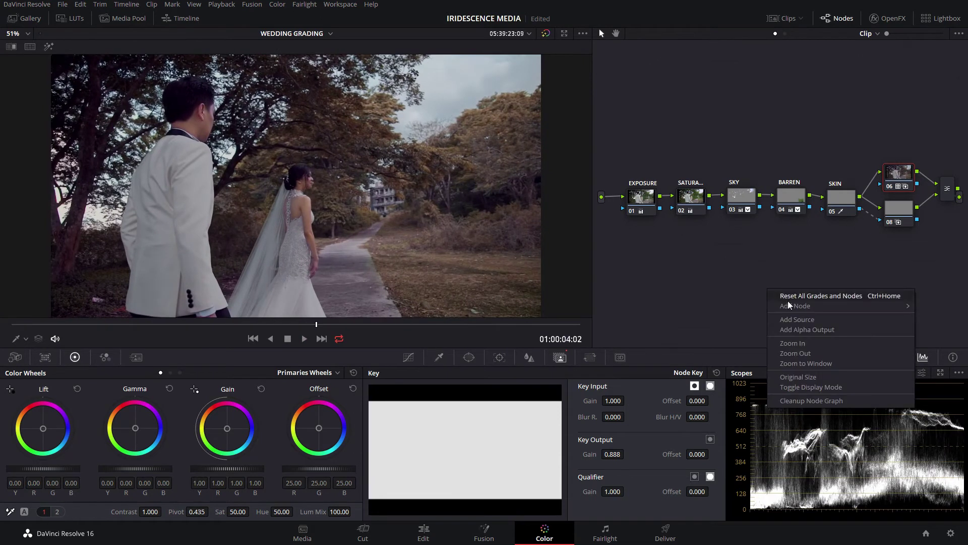
left_click(803, 402)
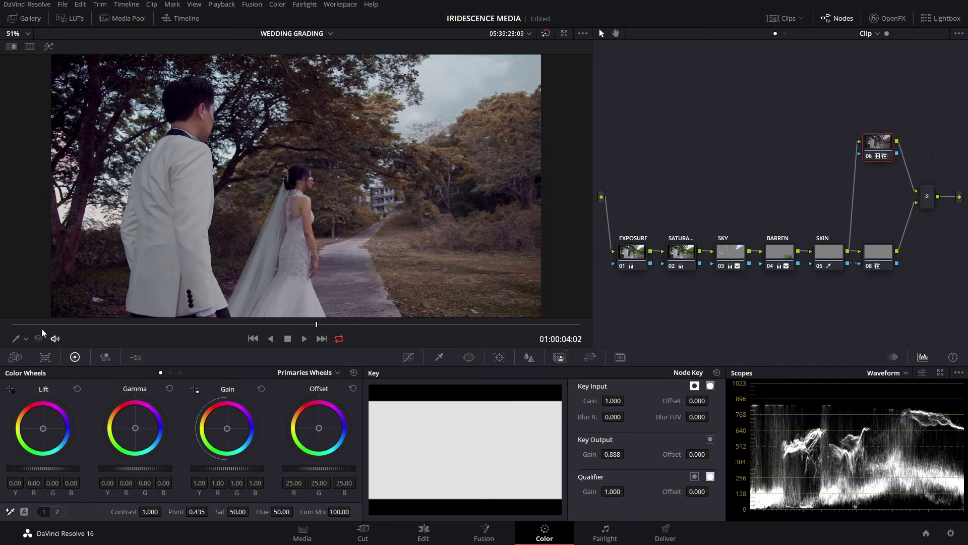
left_click_drag(39, 323, 350, 318)
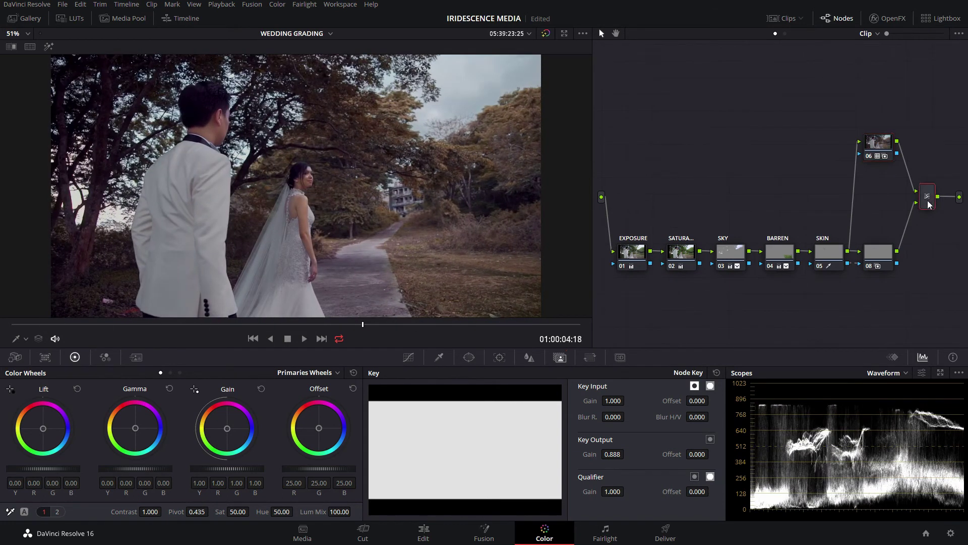
Add parallel node 09 (GLOBAL) and position it below the node chain
key("alt+p")
left_click_drag(629, 304, 638, 336)
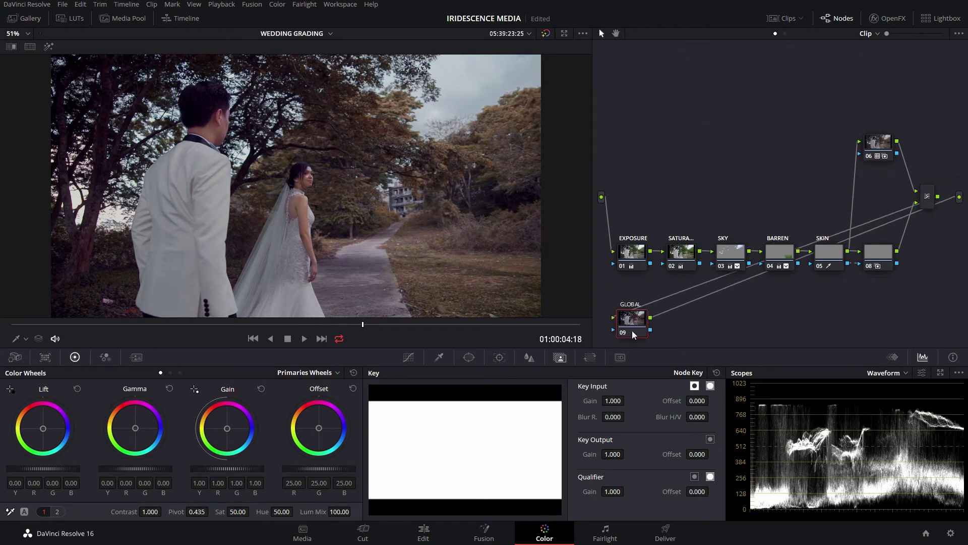
left_click_drag(631, 323, 630, 322)
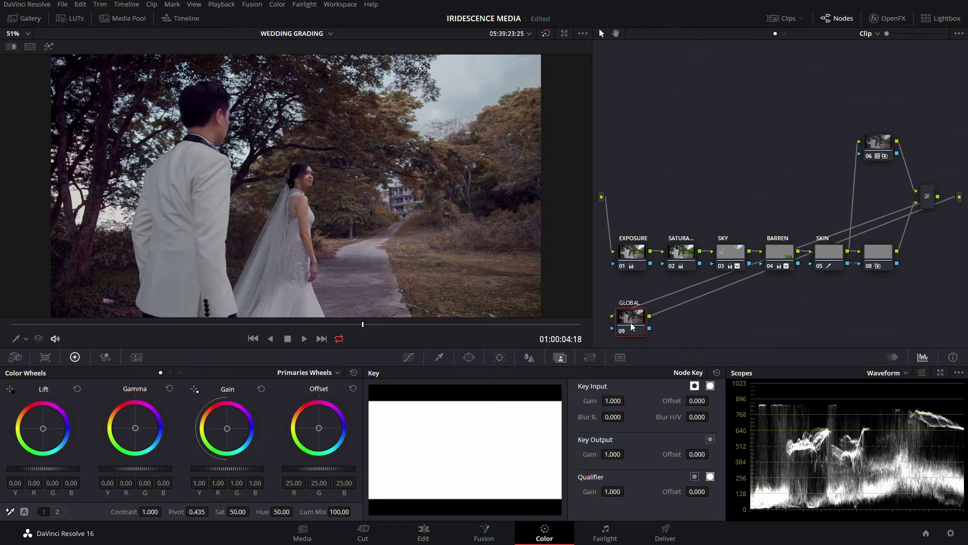
left_click_drag(422, 325, 386, 311)
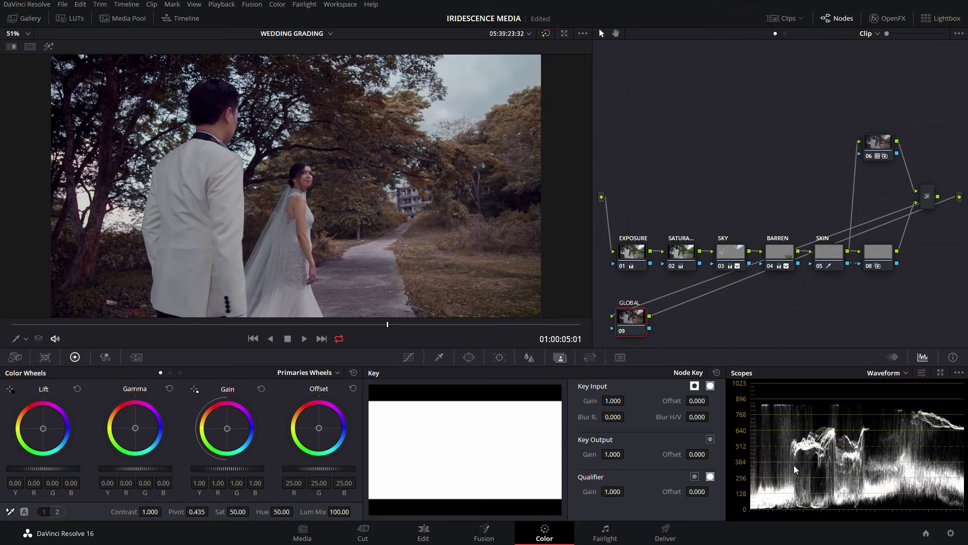
Add a Gradient window to node 09, shift it left, and check it in Highlight mode
left_click(468, 357)
scroll(477, 476, "down", 1)
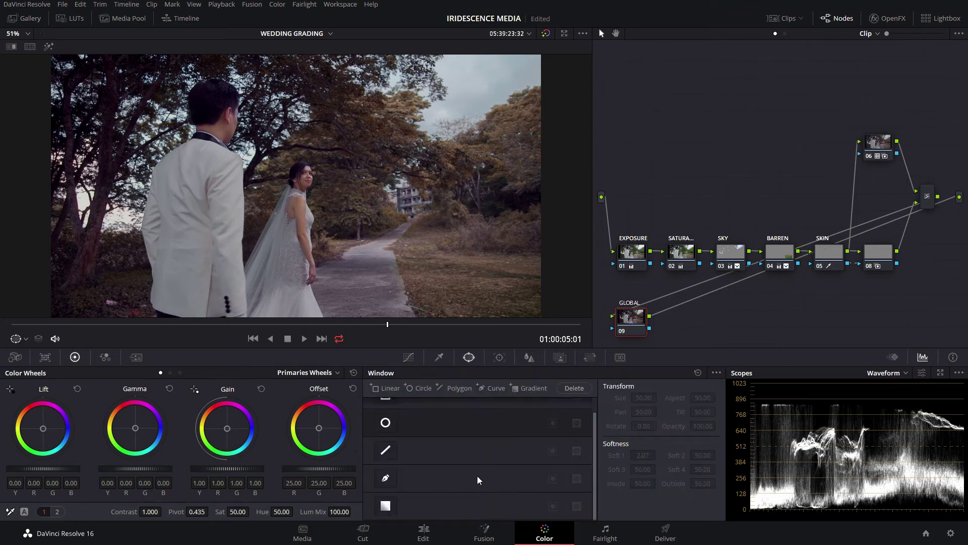
left_click(386, 507)
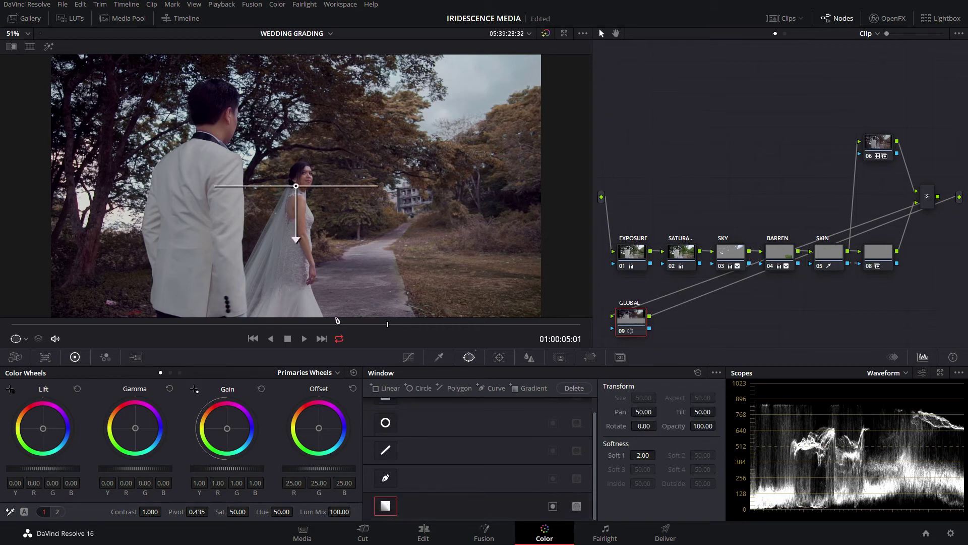
left_click_drag(296, 188, 233, 183)
key("shift+h")
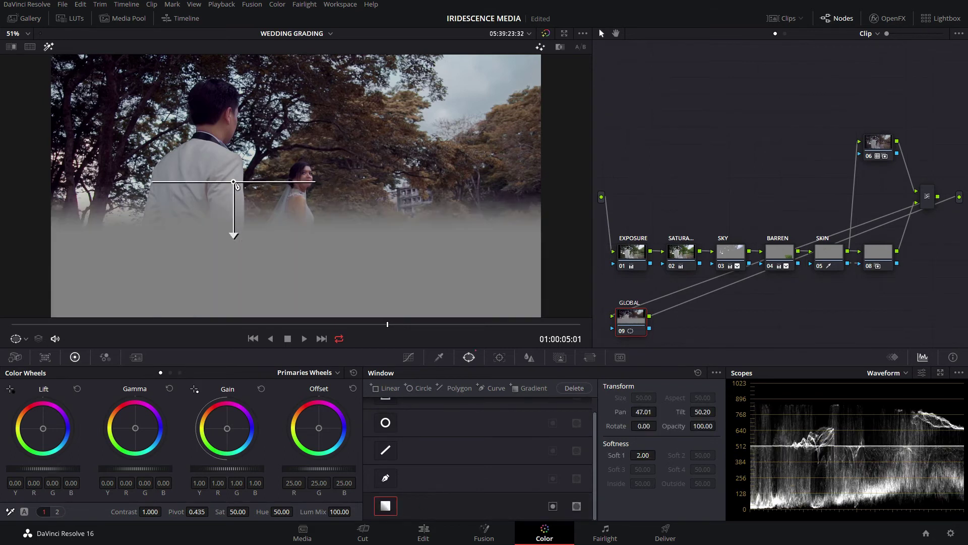
left_click(48, 47)
left_click(48, 48)
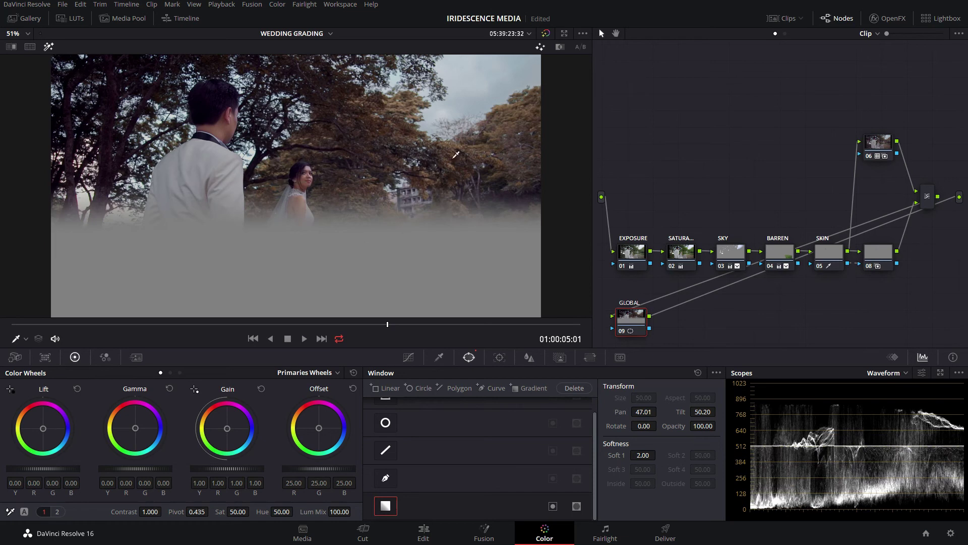
left_click(558, 48)
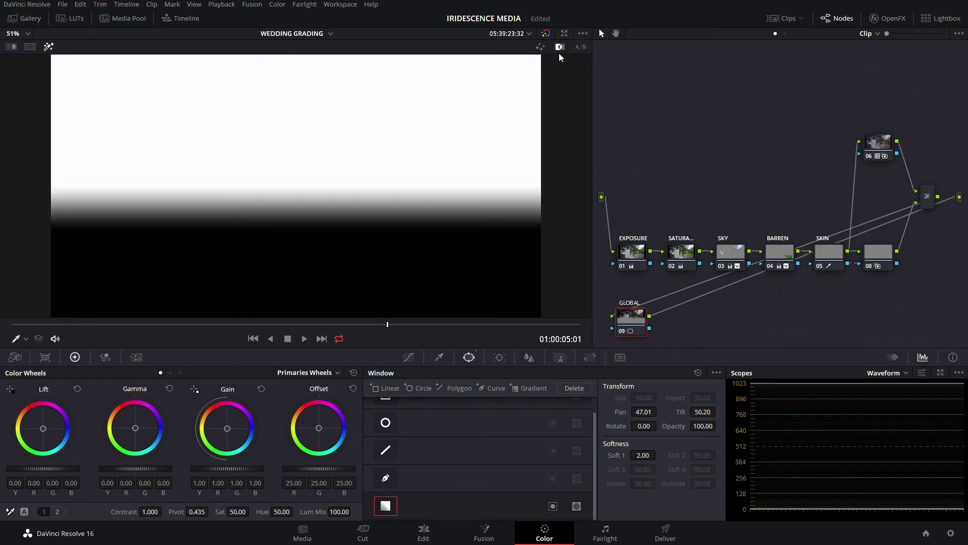
left_click(559, 48)
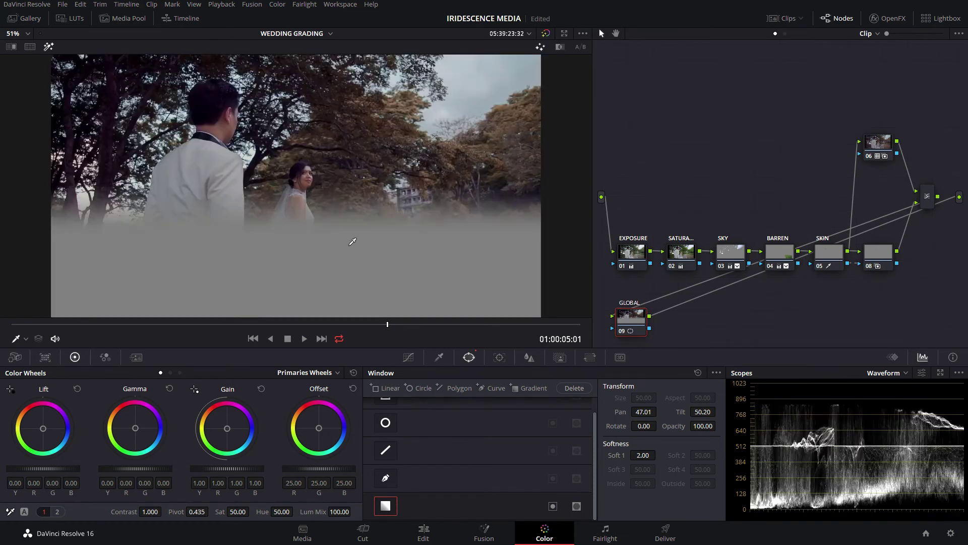
Rotate the gradient to about -89°, raise Soft 1 to 6.67, and centre it over the groom
left_click(25, 339)
left_click(40, 379)
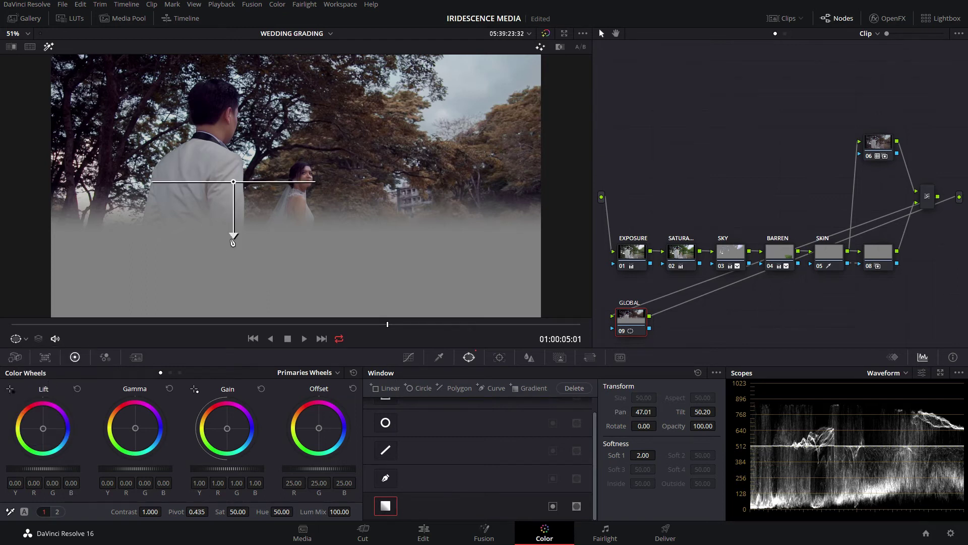
left_click_drag(234, 235, 341, 180)
left_click_drag(233, 182, 161, 181)
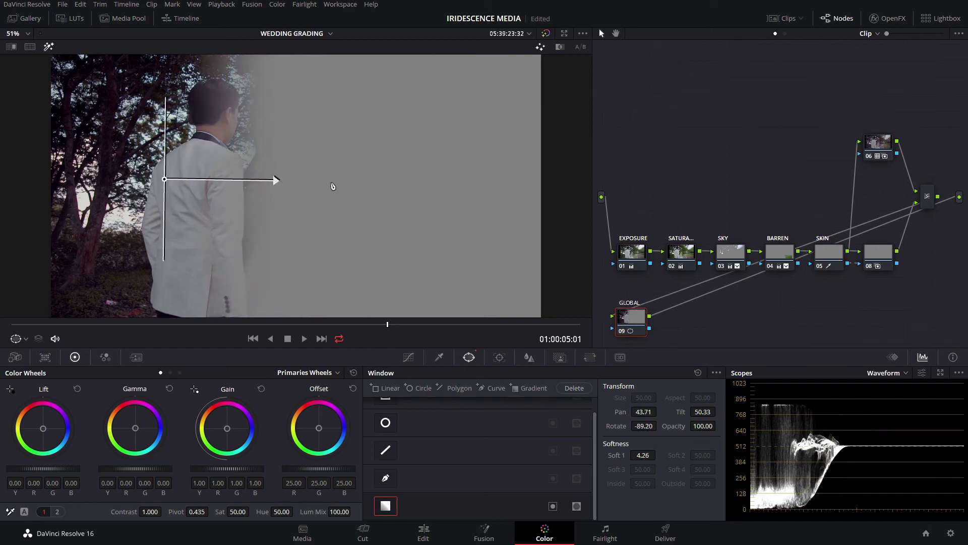
left_click_drag(285, 181, 232, 184)
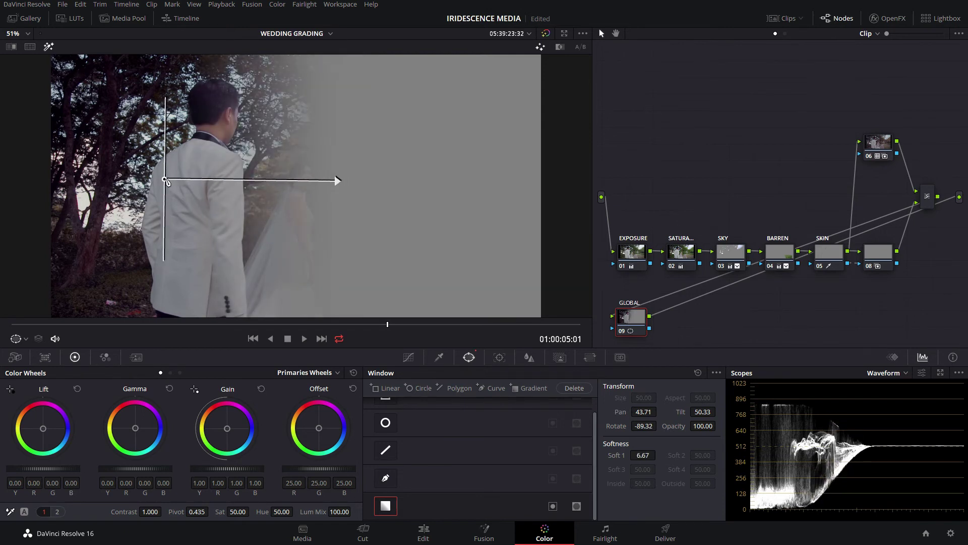
left_click_drag(167, 181, 209, 185)
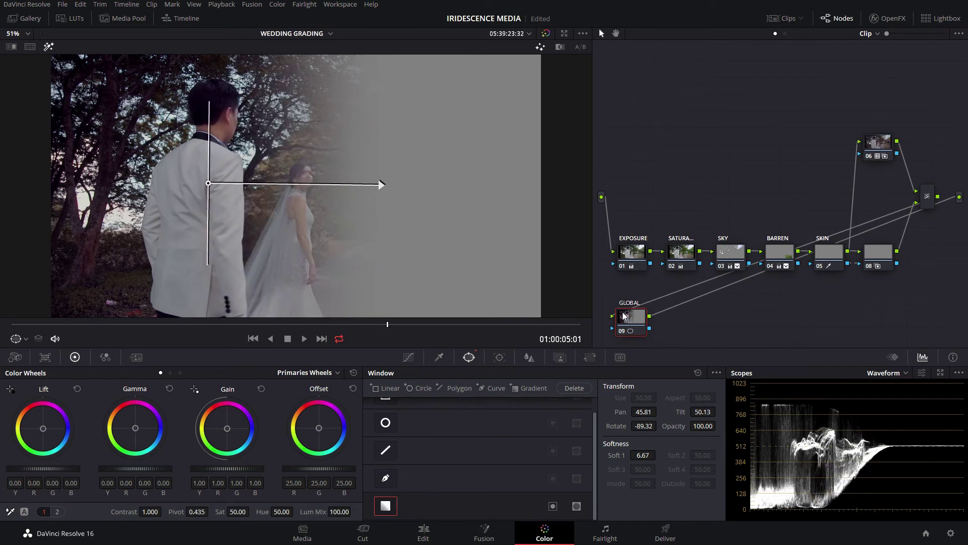
Raise the Lift and Gamma master wheels to 0.03 on node 09
left_click(410, 357)
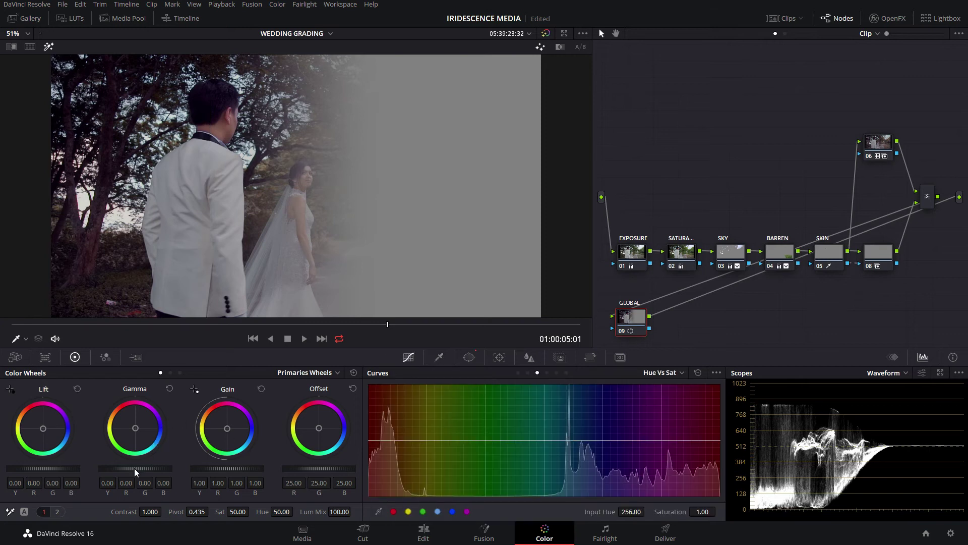
left_click_drag(134, 468, 129, 468)
left_click_drag(58, 466, 55, 468)
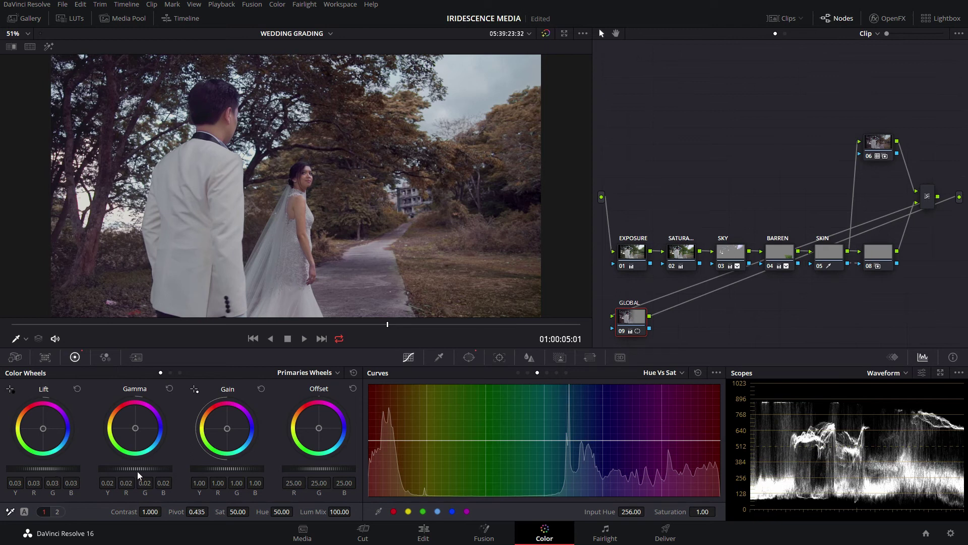
left_click_drag(137, 471, 137, 470)
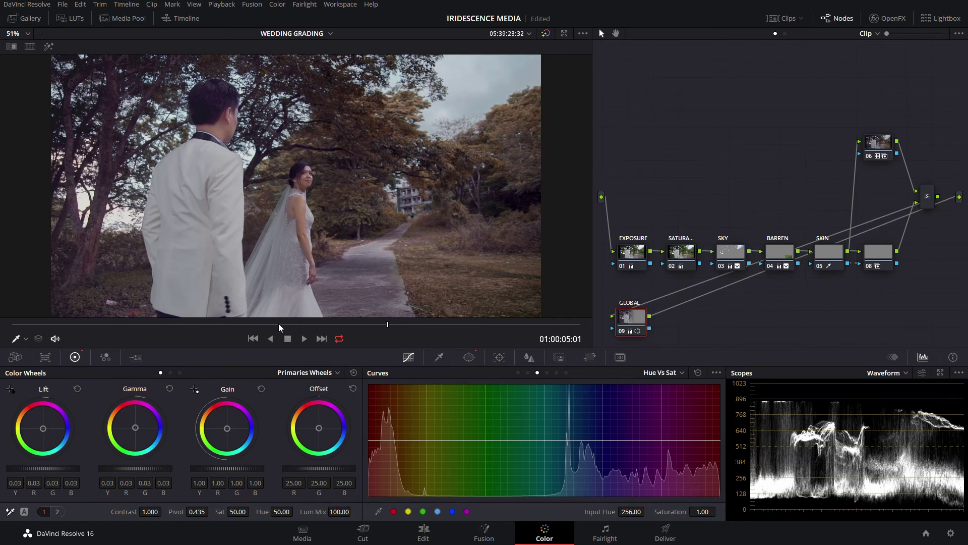
Scrub back, toggle node 09 off and on to compare, and play the clip
left_click_drag(278, 323, 1, 310)
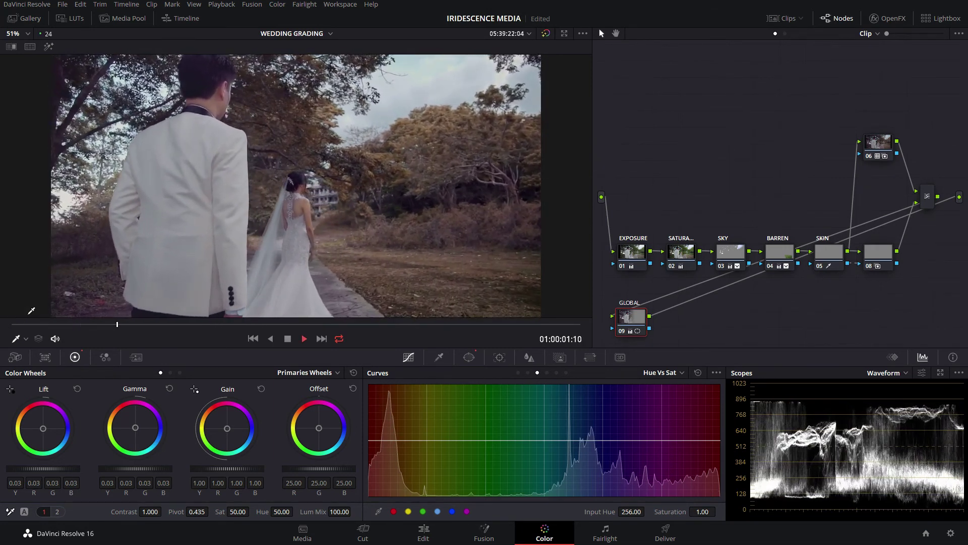
key("space")
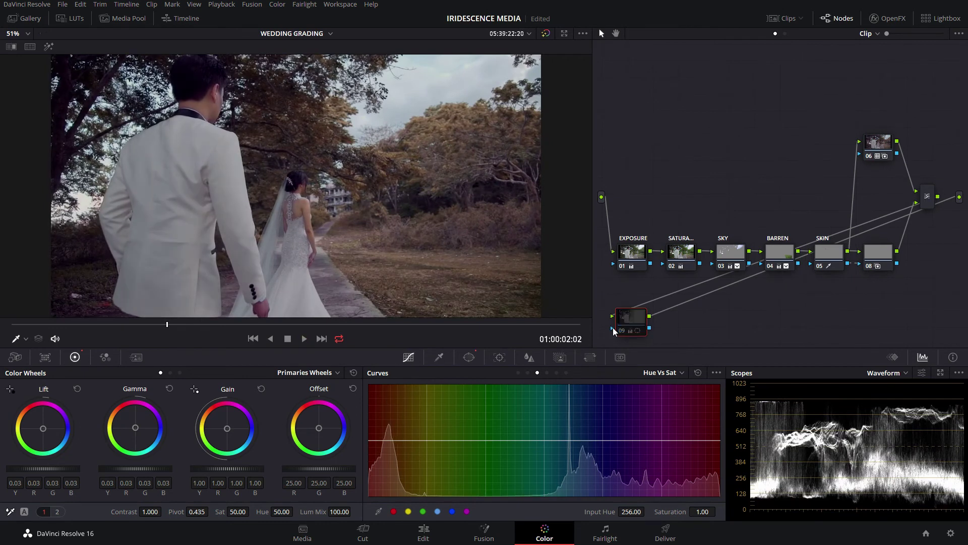
key("ctrl+d")
key("ctrl+d")
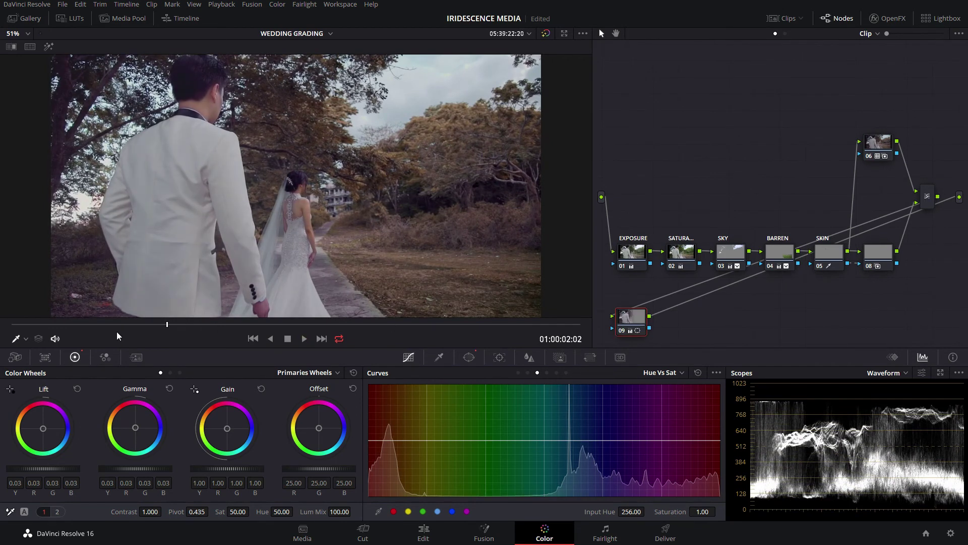
key("space")
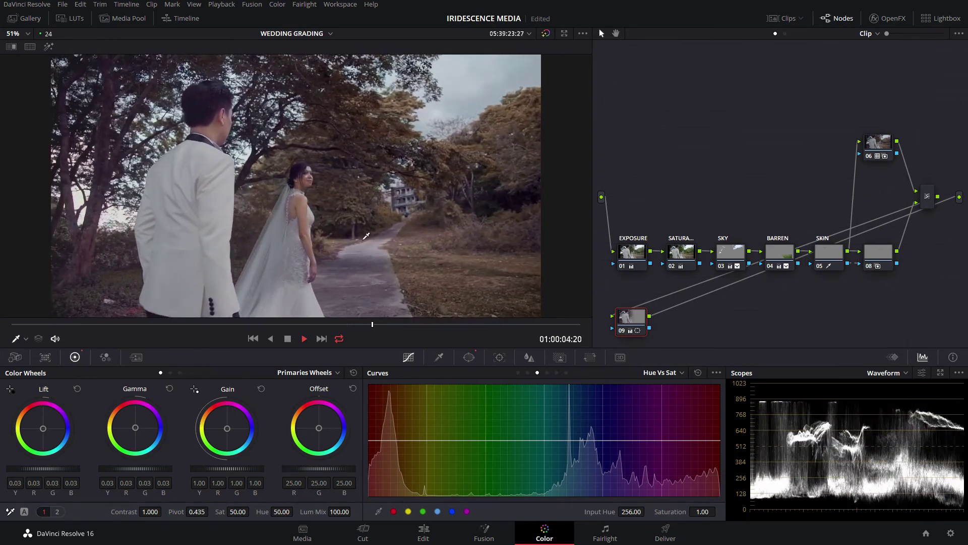
Rearrange node 06 and the mixer, then add serial node 10 after node 06
key("space")
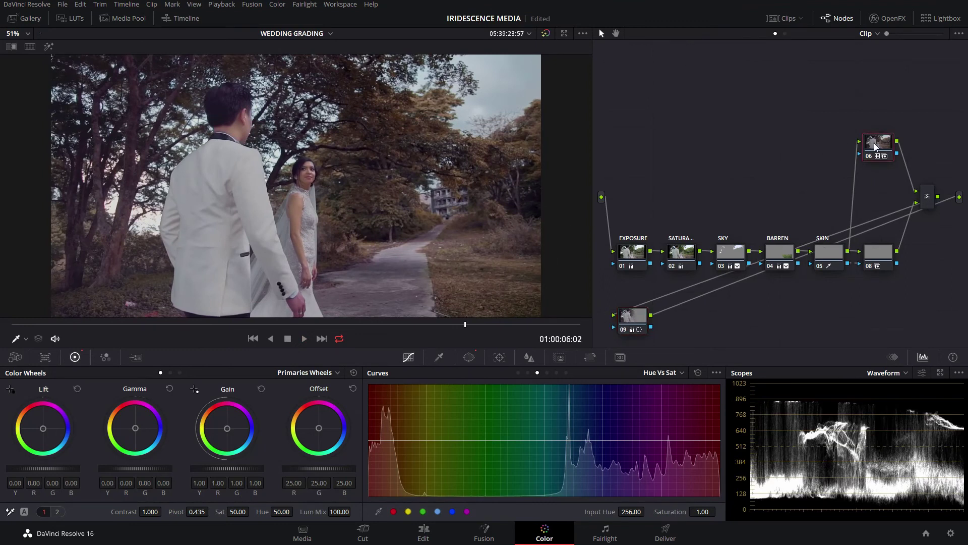
left_click_drag(874, 147, 865, 176)
left_click_drag(932, 207, 946, 233)
key("alt+s")
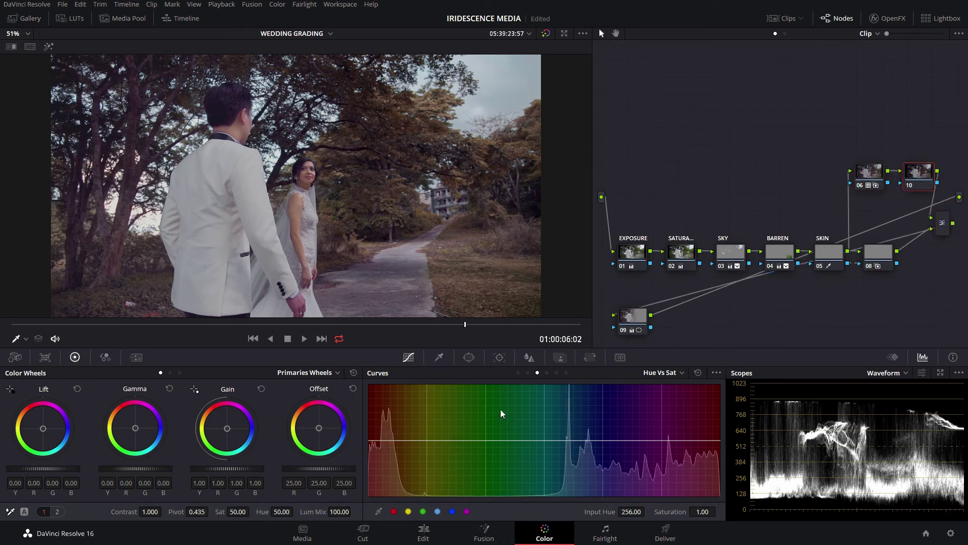
In Hue vs Sat, sample the sky and boost its saturation to 2.00 with a widened range
left_click(439, 357)
left_click(408, 357)
left_click(461, 309)
left_click_drag(567, 434, 568, 384)
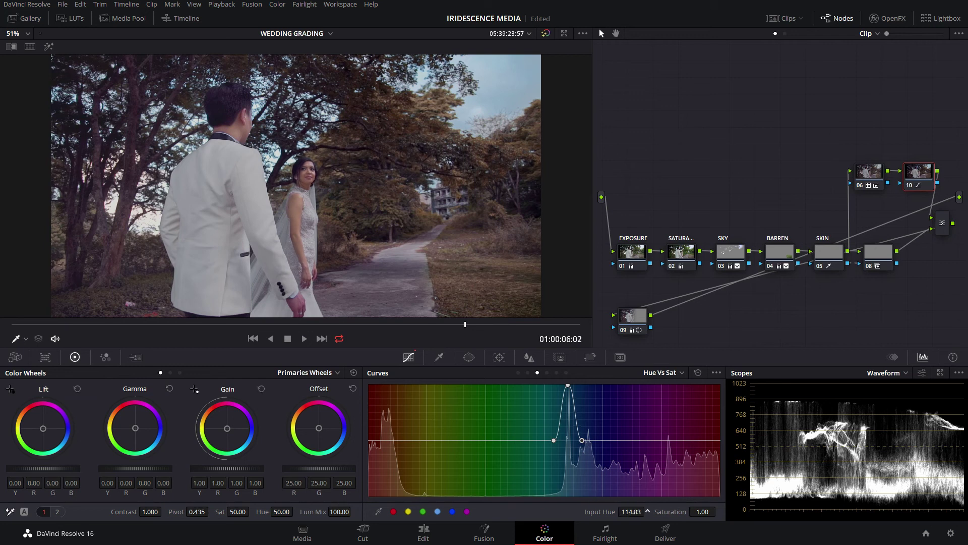
left_click_drag(582, 441, 598, 440)
left_click(553, 441)
left_click_drag(633, 511, 617, 511)
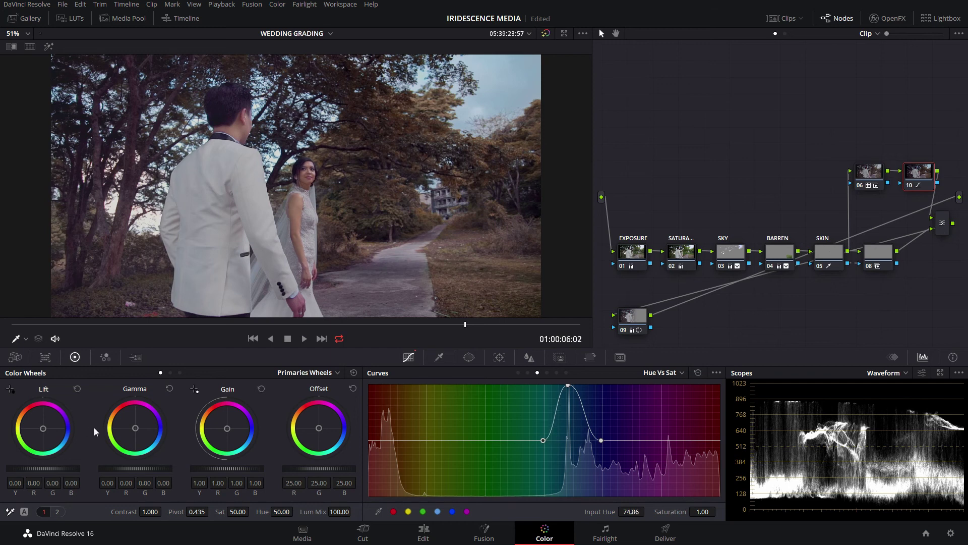
key("space")
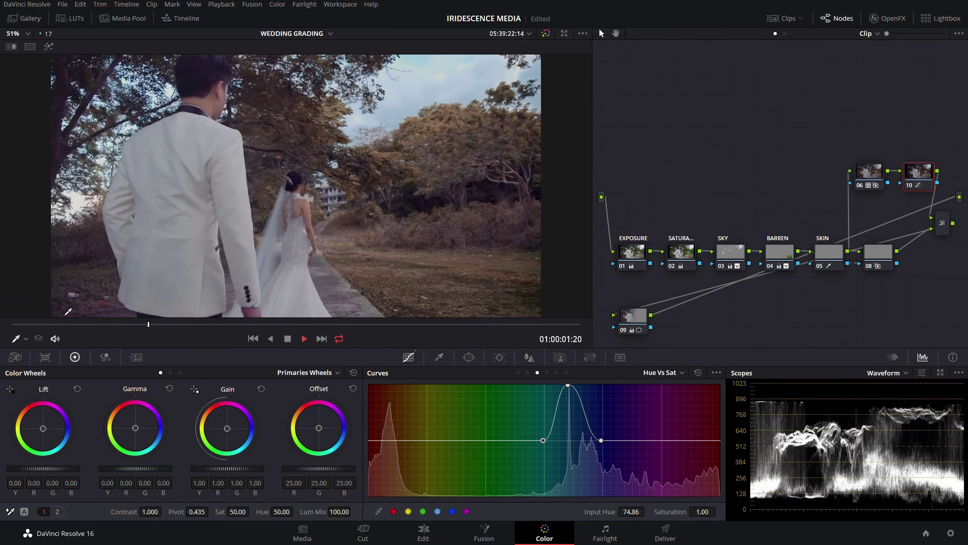
key("space")
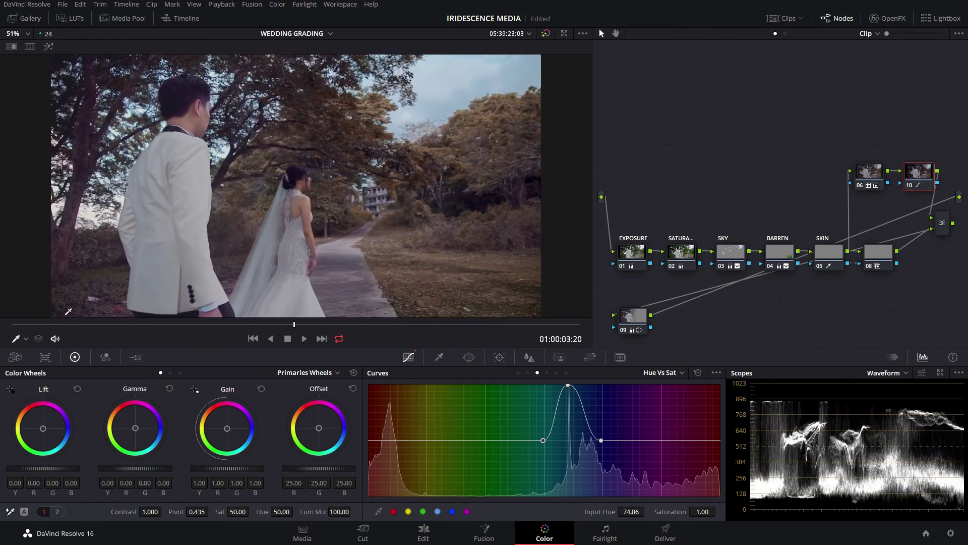
key("shift+d")
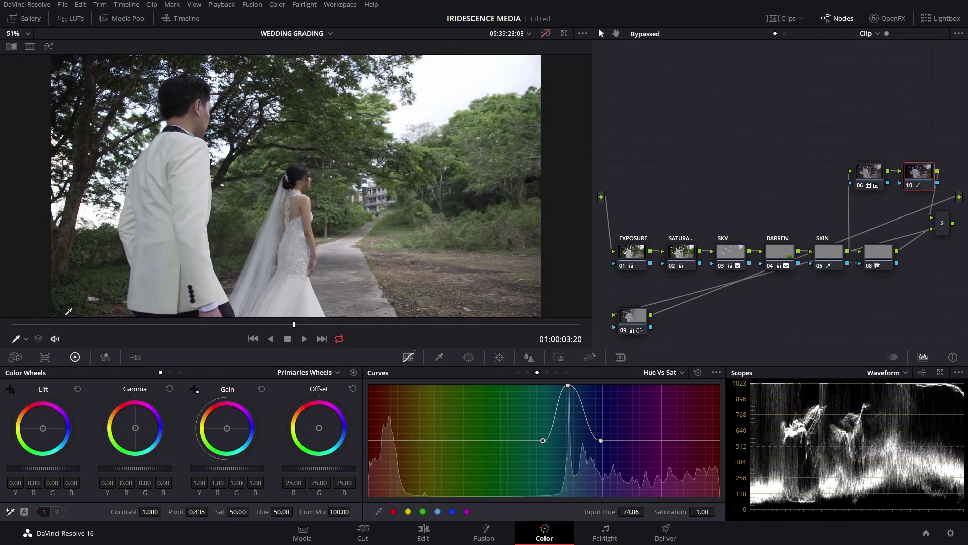
key("shift+d")
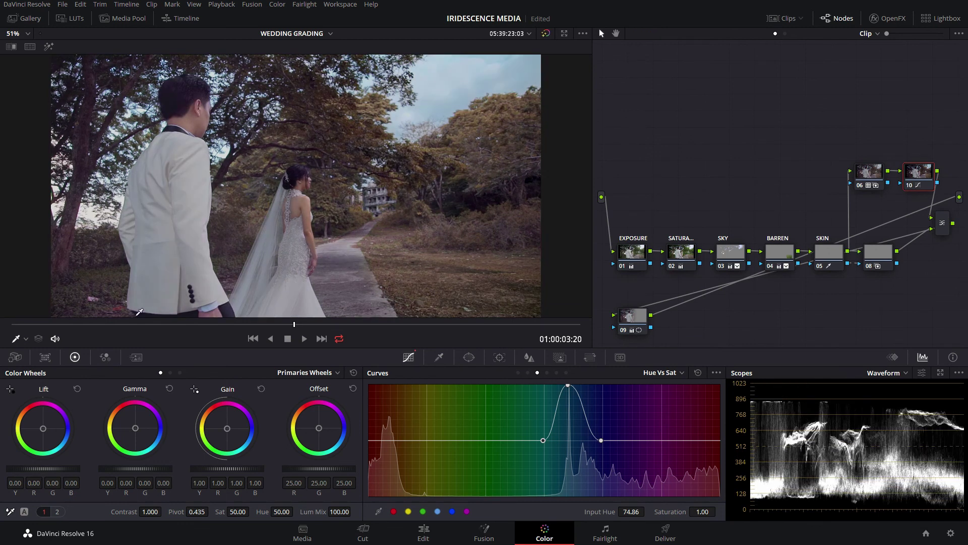
left_click(52, 325)
key("space")
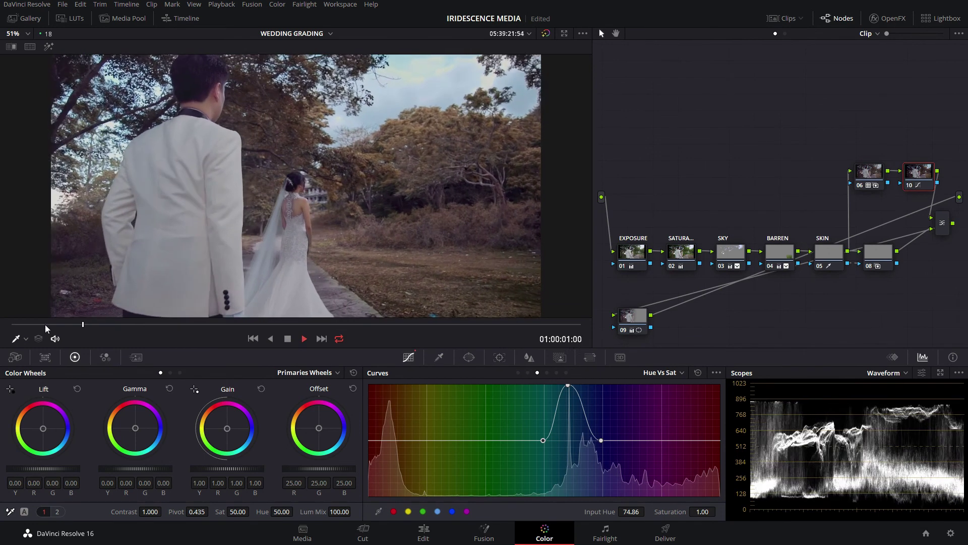